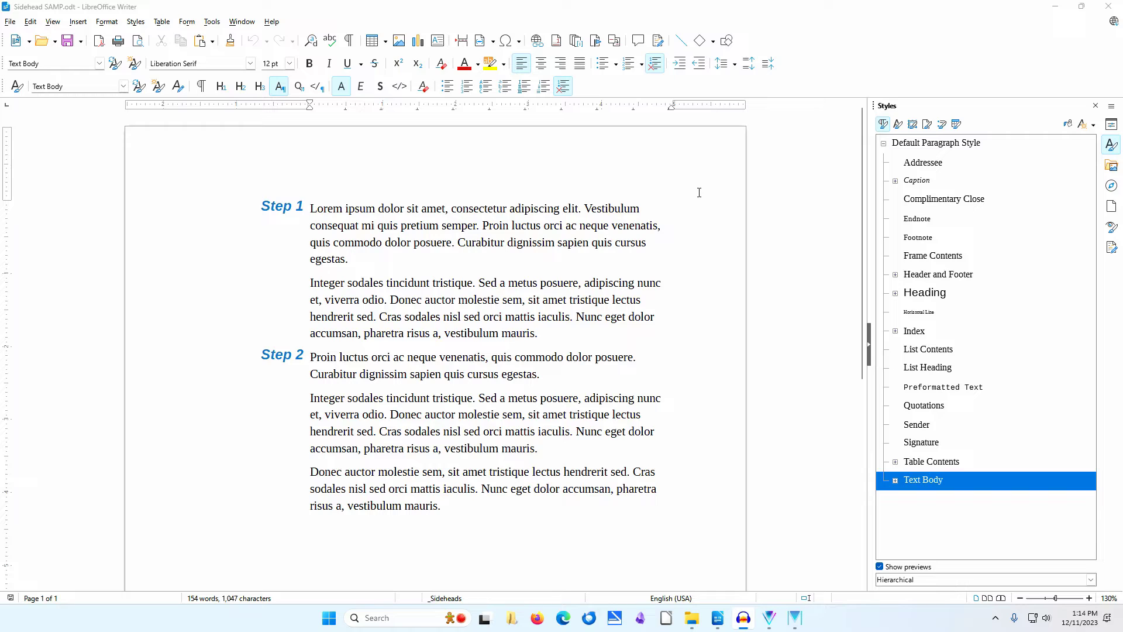
- Modify the _Sideheads page style to show red borders on all four sides and apply the change
{"action": "left_click", "coordinate": [928, 125]}
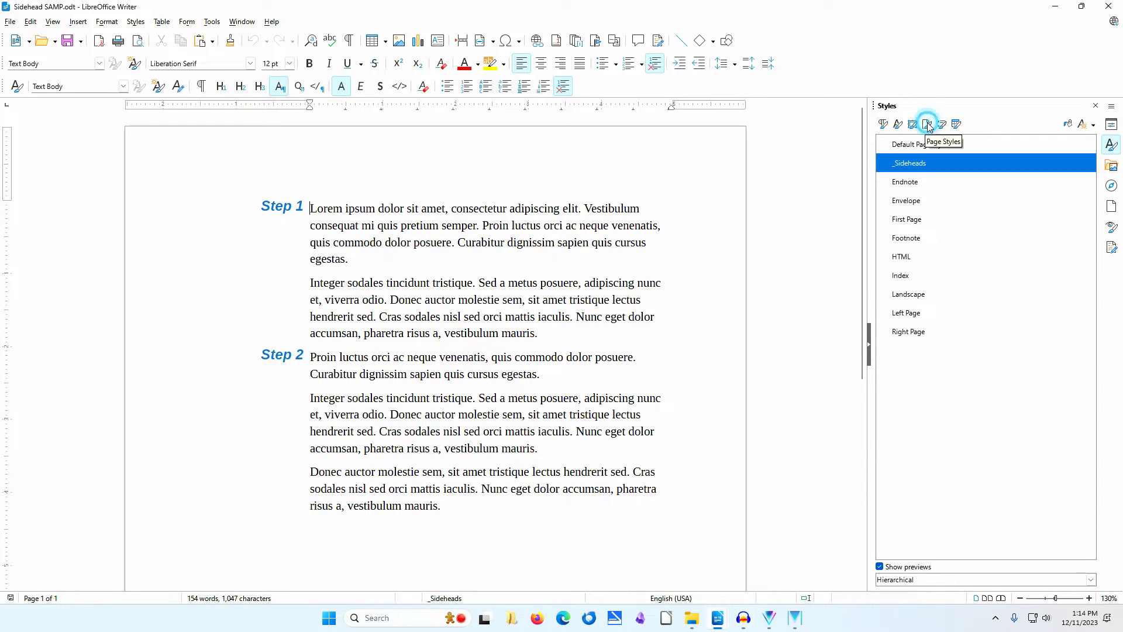
{"action": "right_click", "coordinate": [981, 162]}
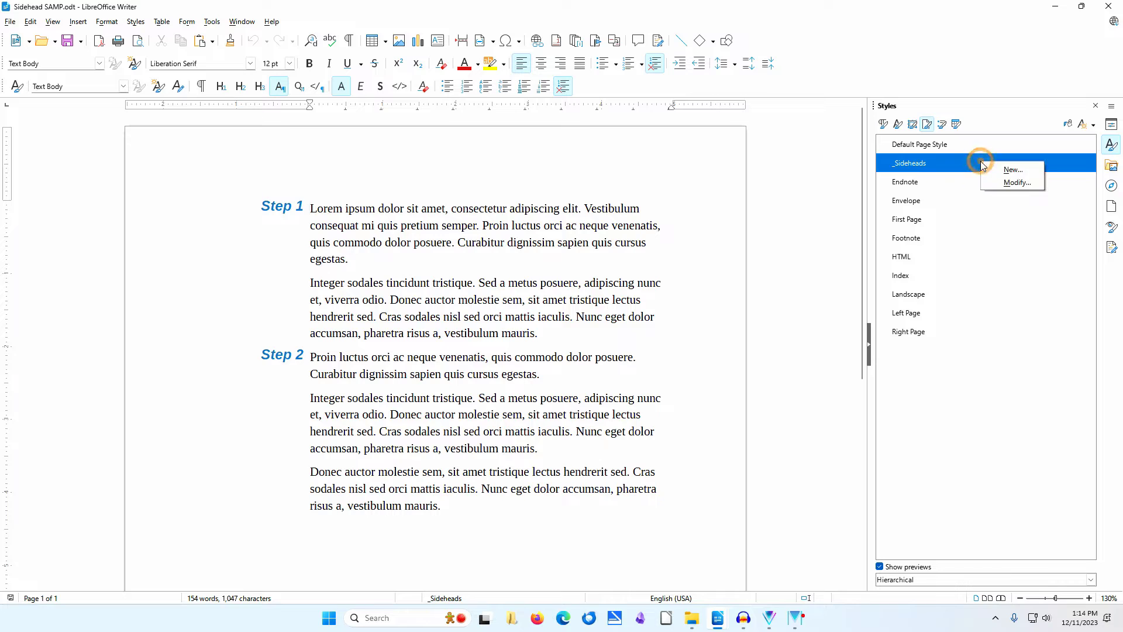
{"action": "left_click", "coordinate": [1004, 183]}
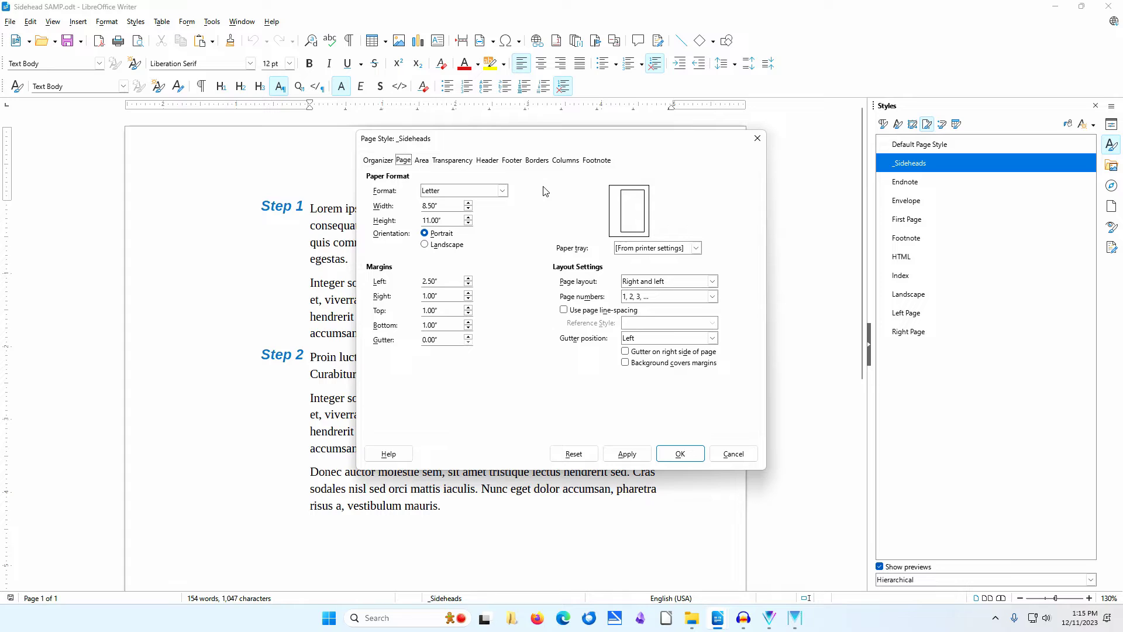
{"action": "left_click", "coordinate": [536, 161]}
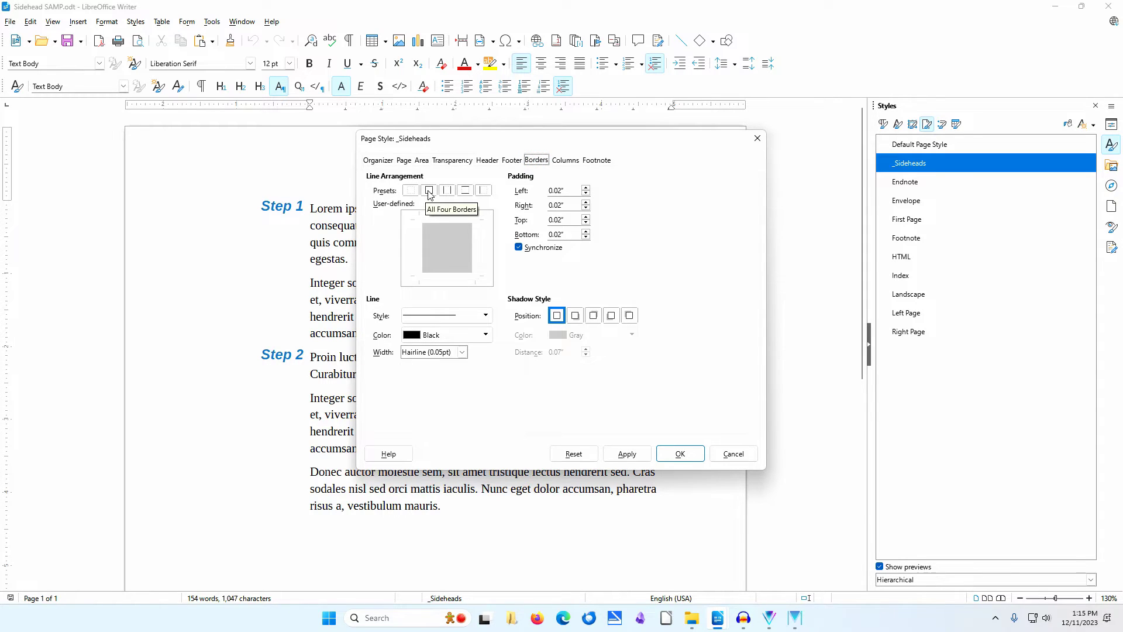
{"action": "left_click", "coordinate": [430, 193]}
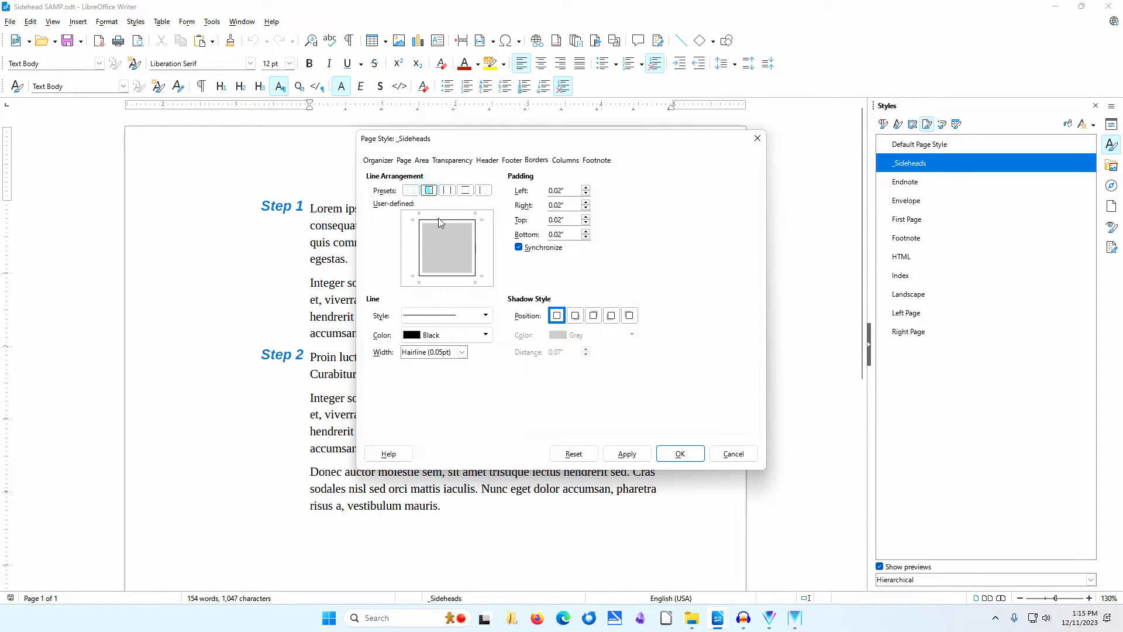
{"action": "left_click", "coordinate": [485, 335]}
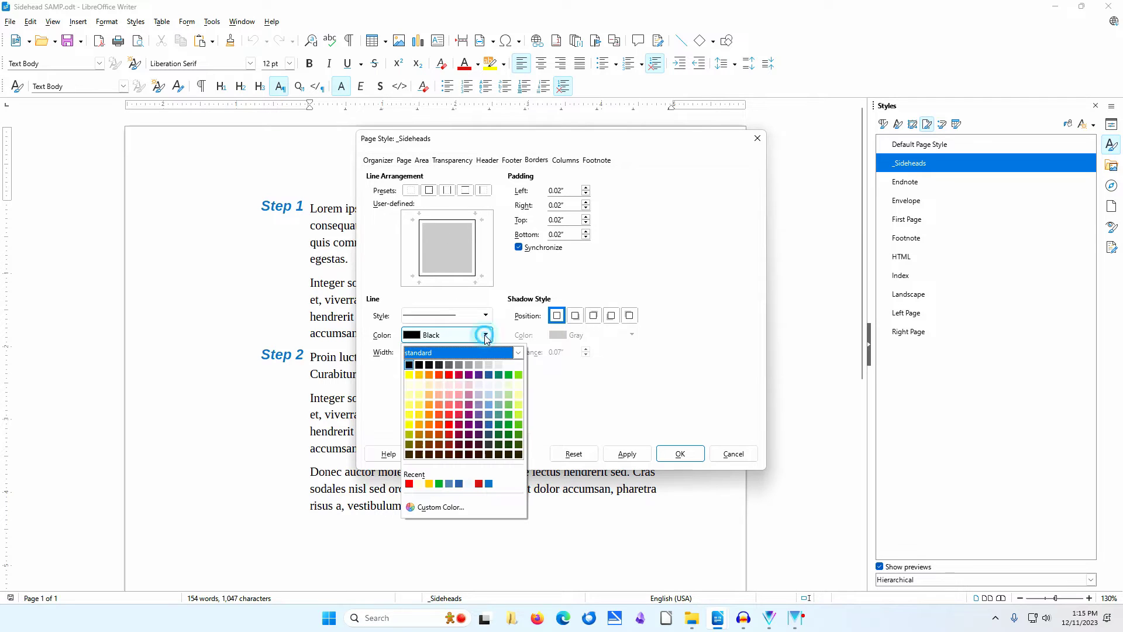
{"action": "left_click", "coordinate": [449, 374]}
{"action": "left_click", "coordinate": [642, 453]}
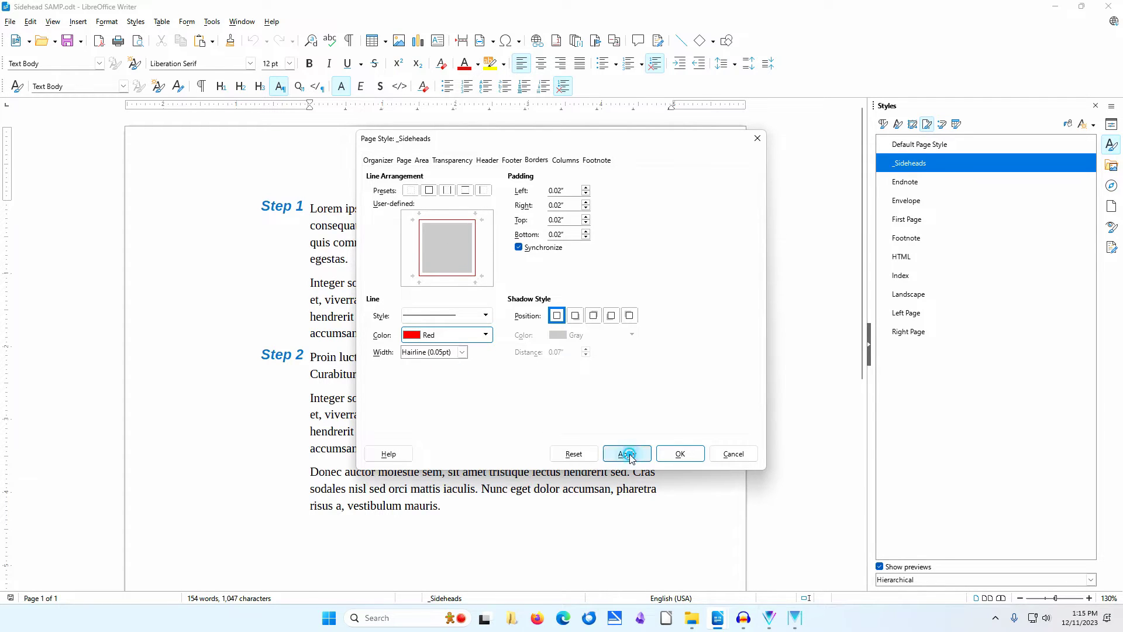
- Remove all borders from the _Sideheads page style and accept the settings
{"action": "left_click_drag", "start_coordinate": [645, 142], "coordinate": [841, 174]}
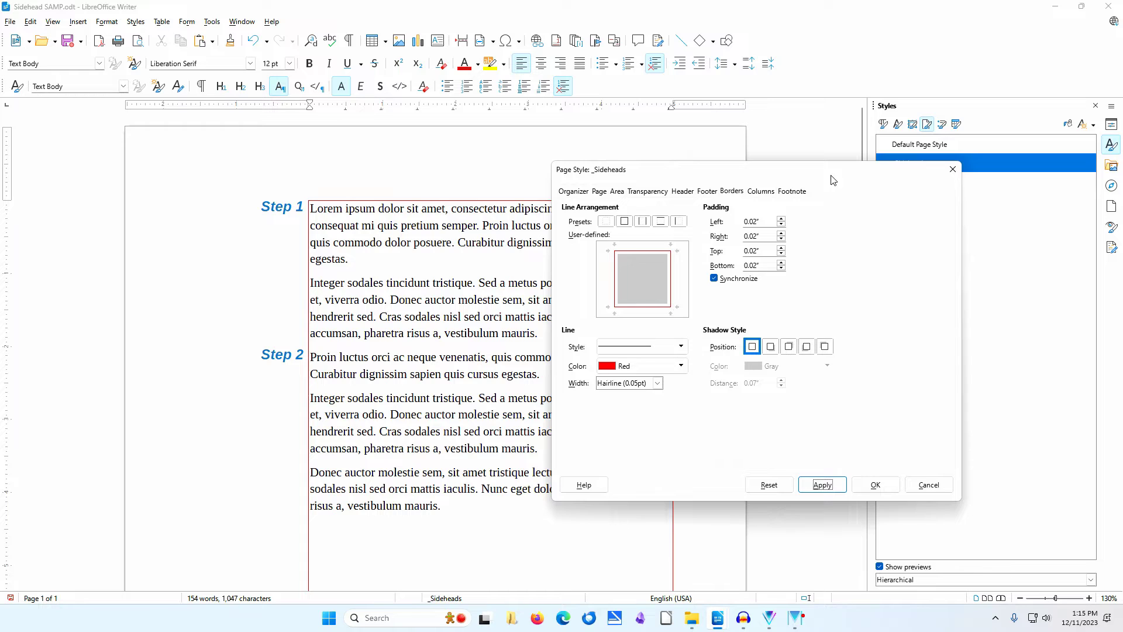
{"action": "left_click", "coordinate": [606, 221]}
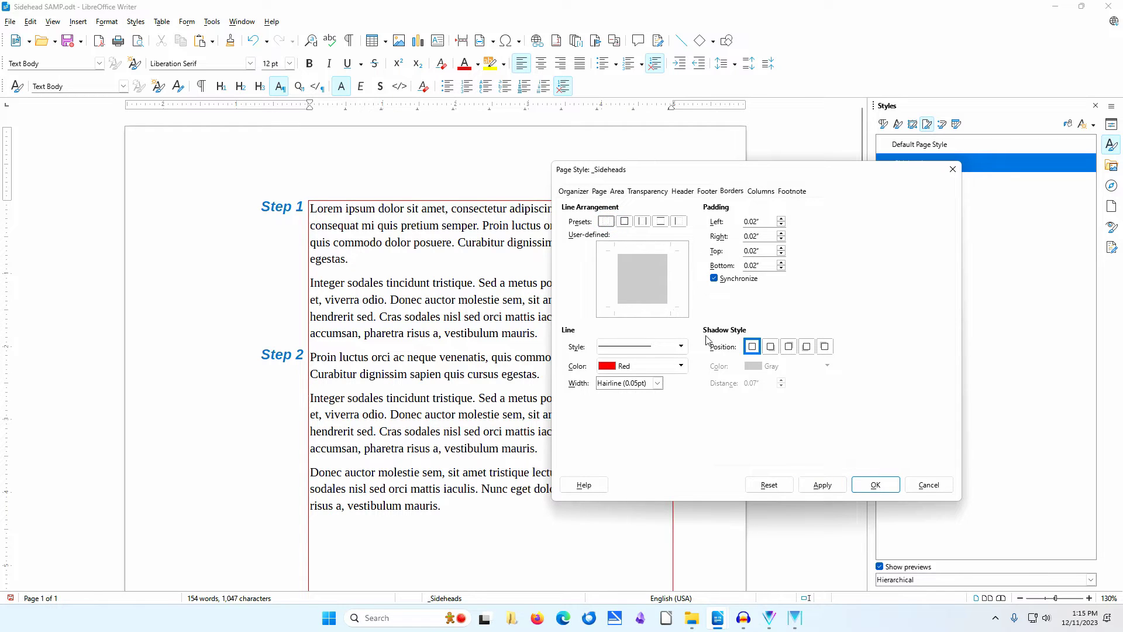
{"action": "left_click", "coordinate": [876, 485]}
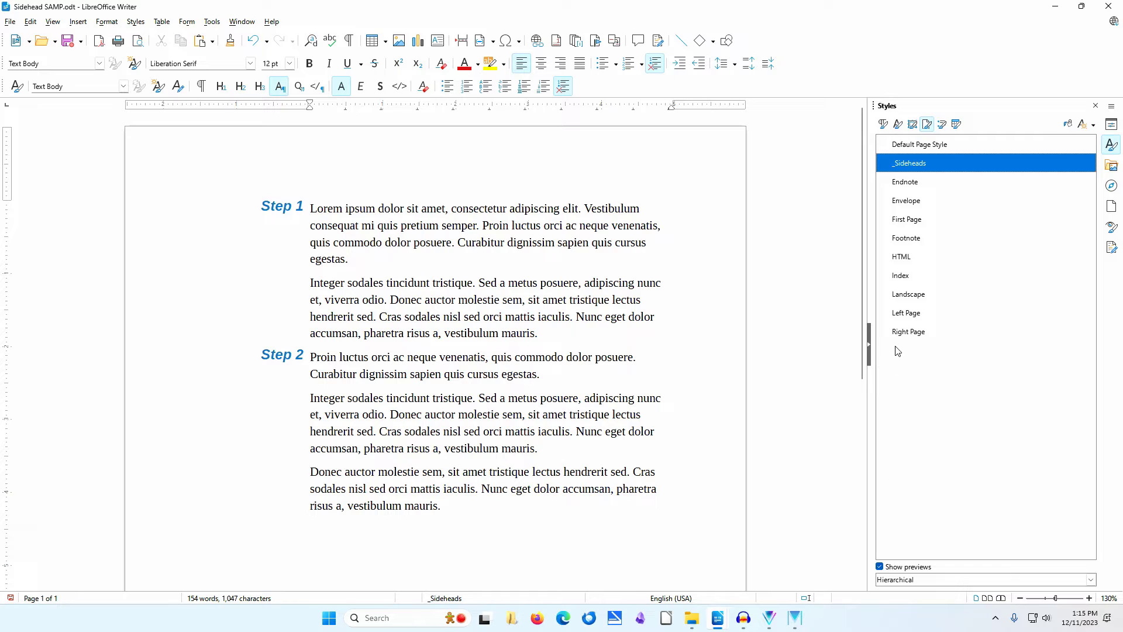
- Examine the Heading 4 paragraph style of the Step 1 sidehead: indents, alignment, font and font effects
{"action": "left_click", "coordinate": [881, 124]}
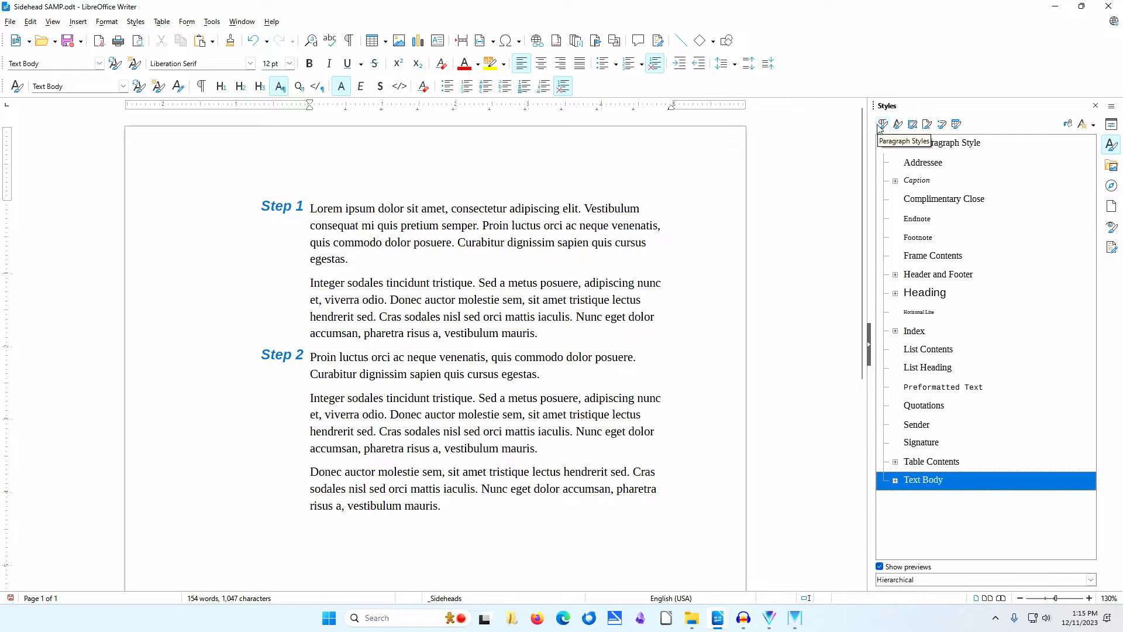
{"action": "left_click", "coordinate": [270, 205]}
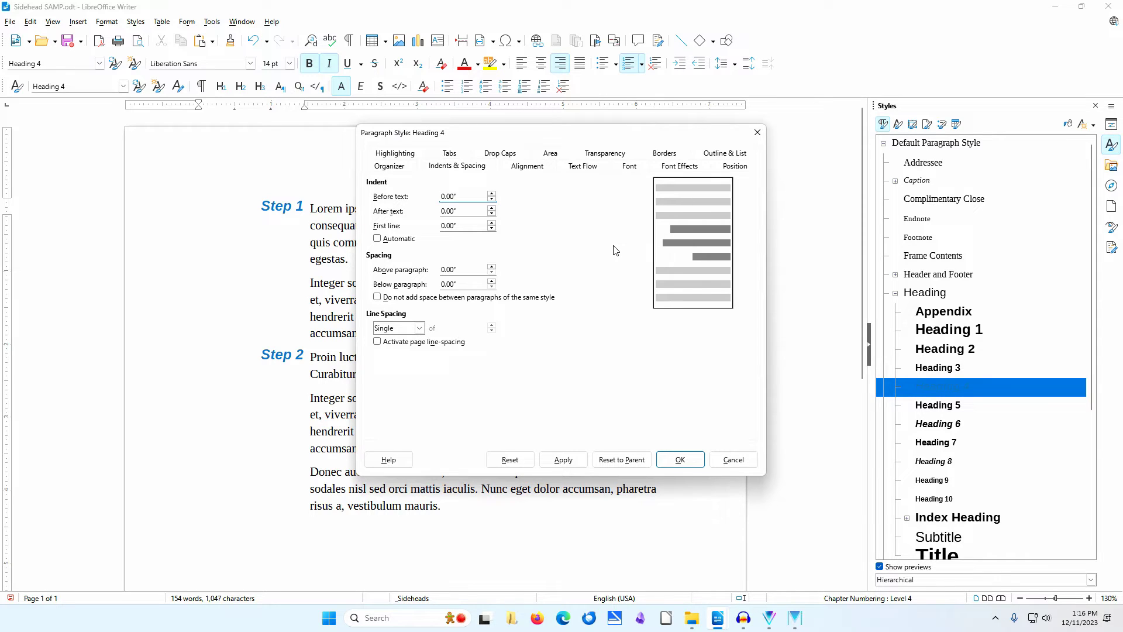
{"action": "left_click", "coordinate": [533, 166]}
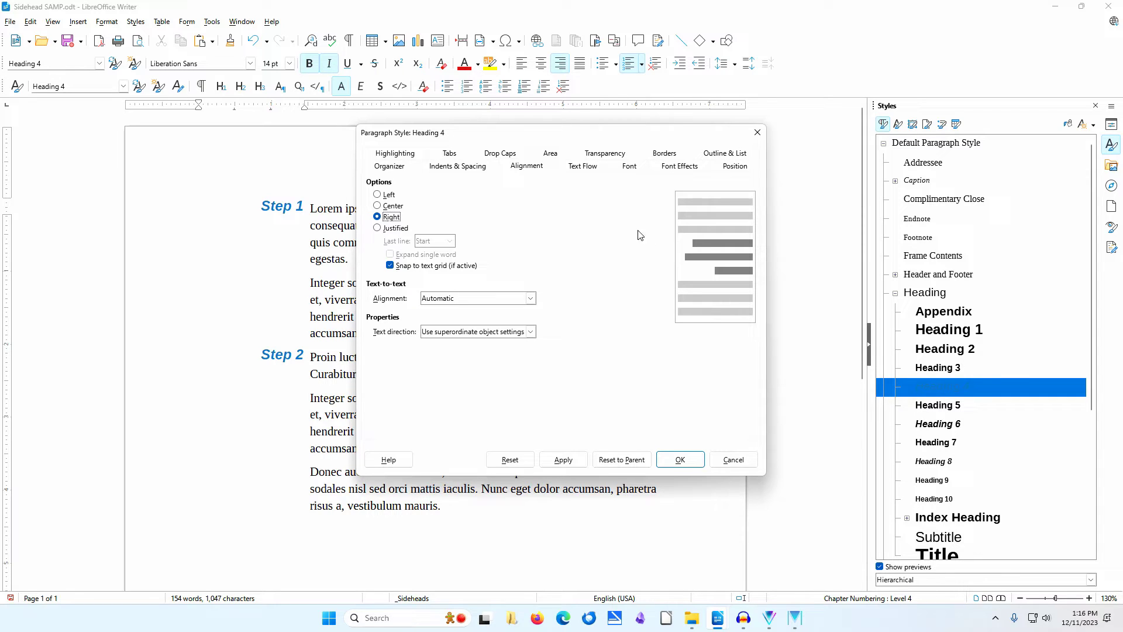
{"action": "left_click", "coordinate": [630, 168]}
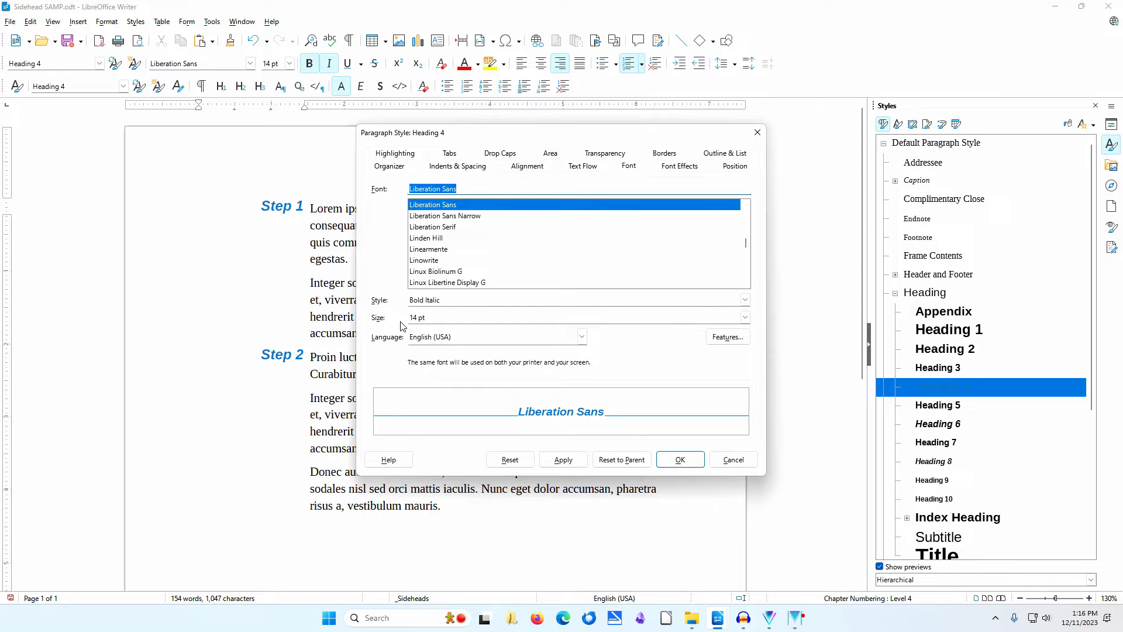
{"action": "left_click", "coordinate": [689, 166]}
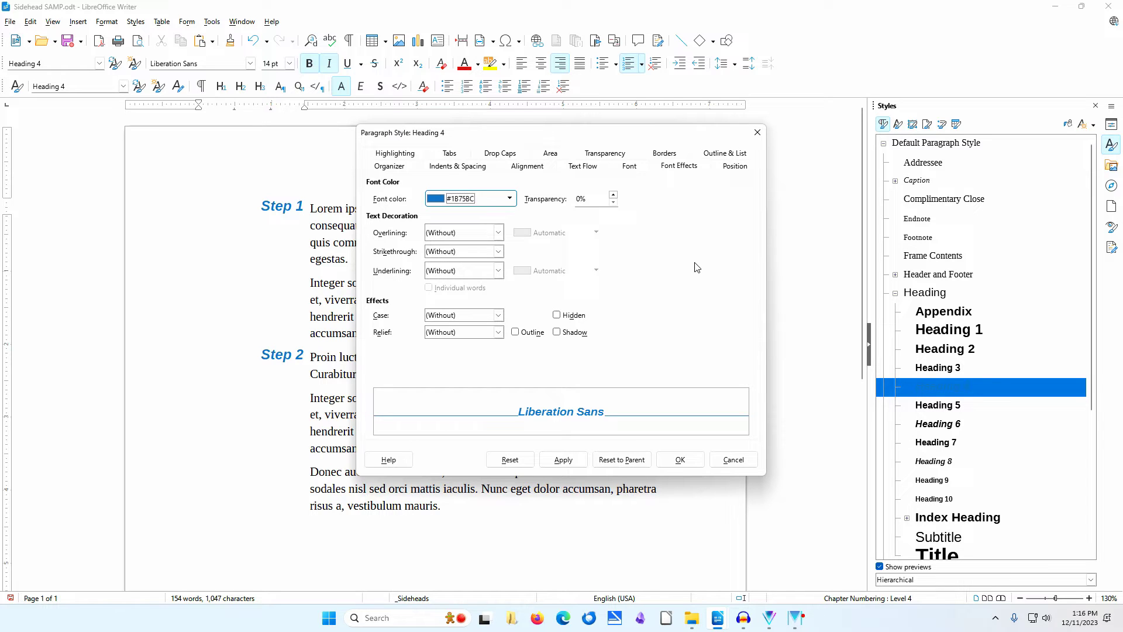
{"action": "left_click", "coordinate": [731, 459]}
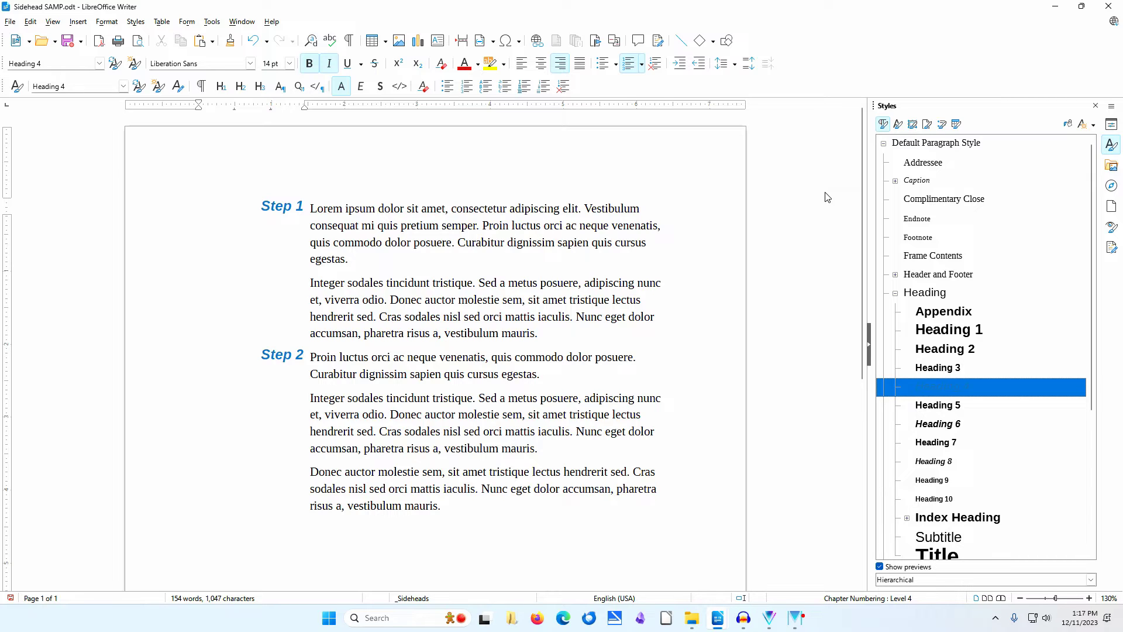
- Modify the _Sidehead frame style to have borders on all four sides with synchronized padding of 0
{"action": "left_click", "coordinate": [912, 125]}
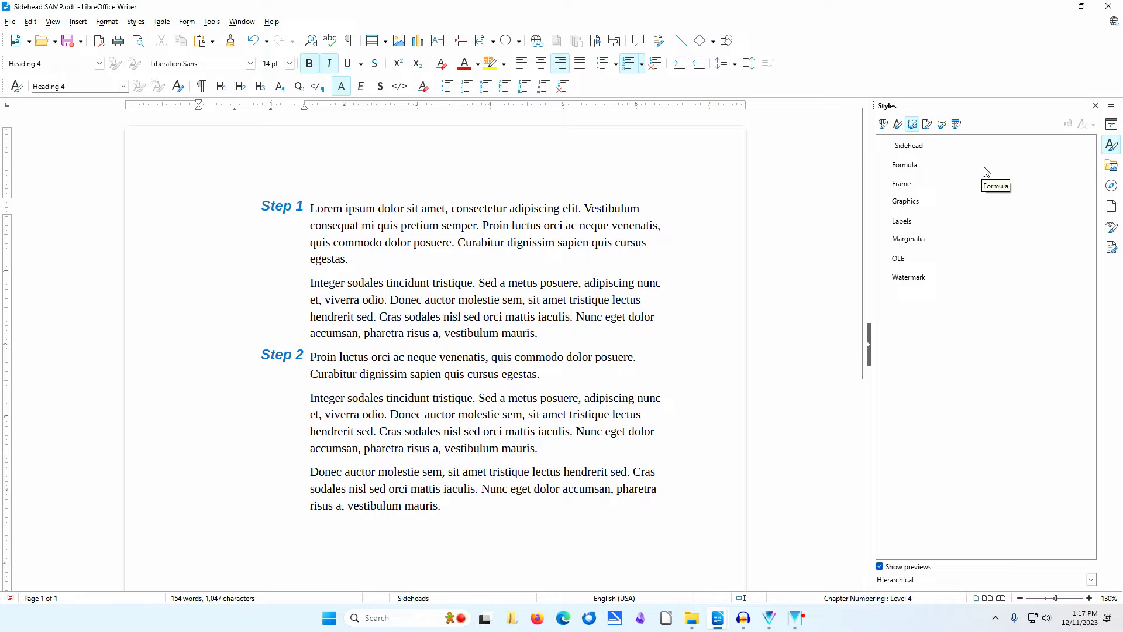
{"action": "right_click", "coordinate": [942, 149]}
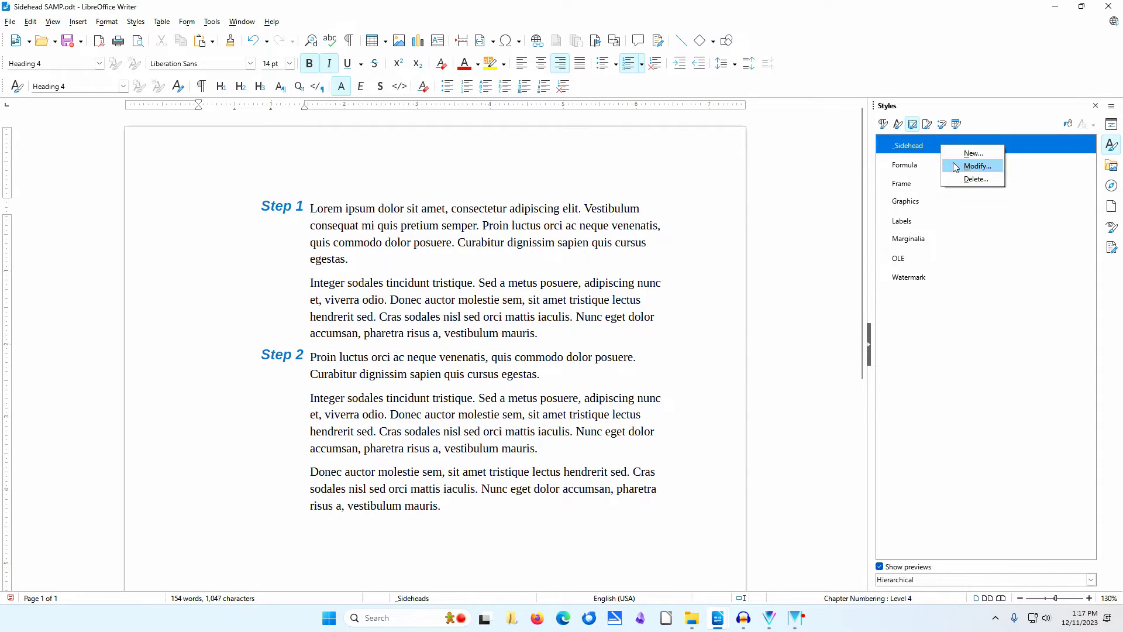
{"action": "left_click", "coordinate": [976, 166]}
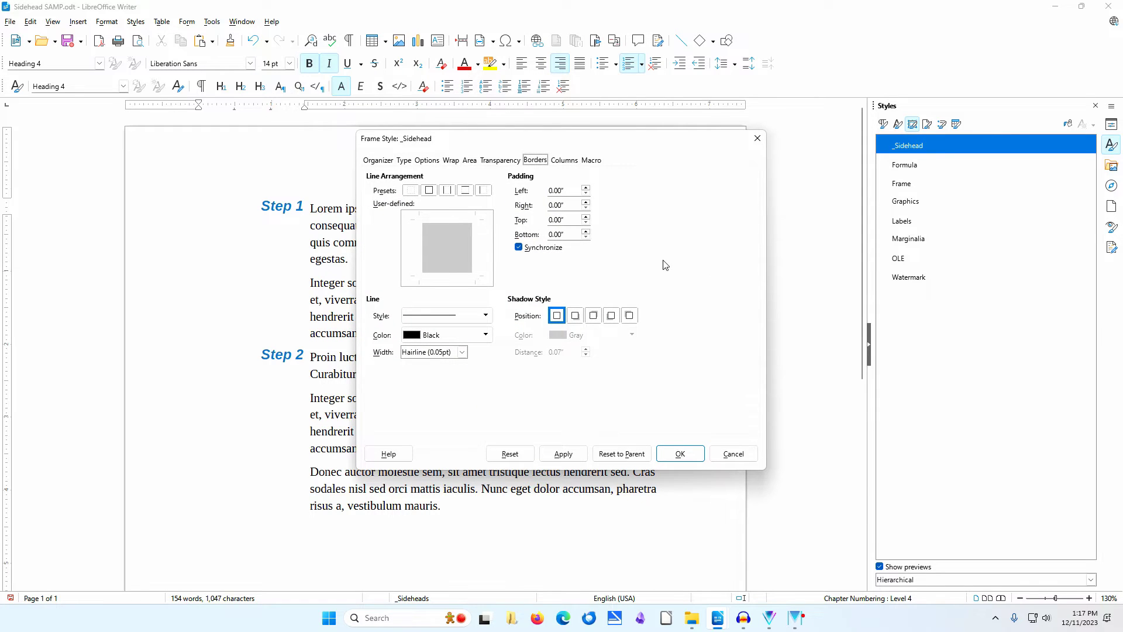
{"action": "left_click", "coordinate": [403, 162]}
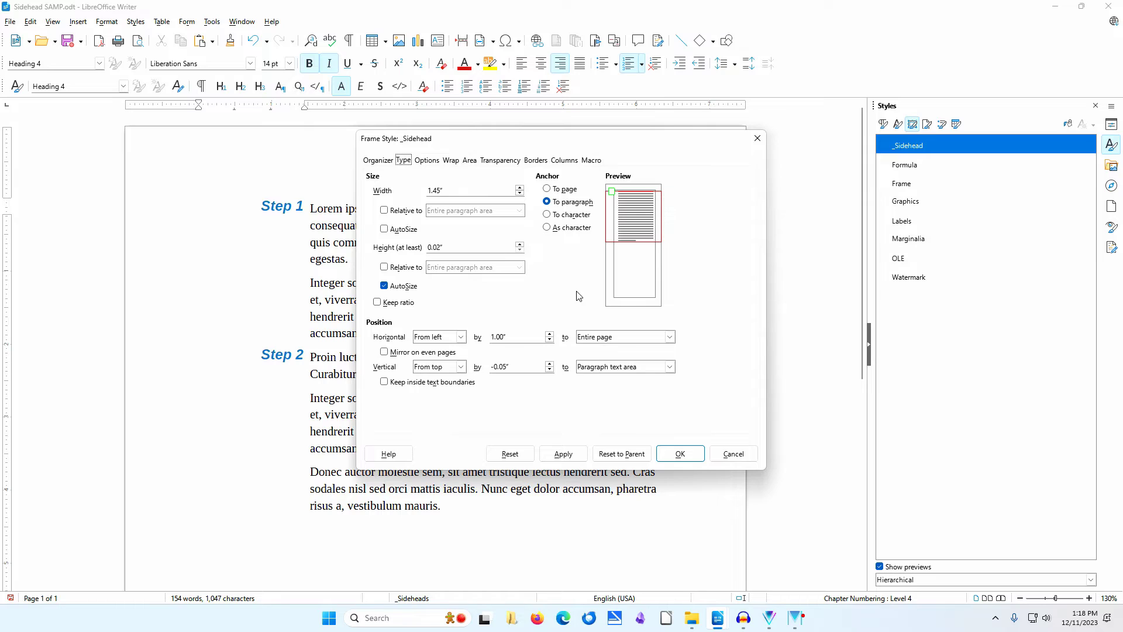
{"action": "left_click", "coordinate": [536, 161]}
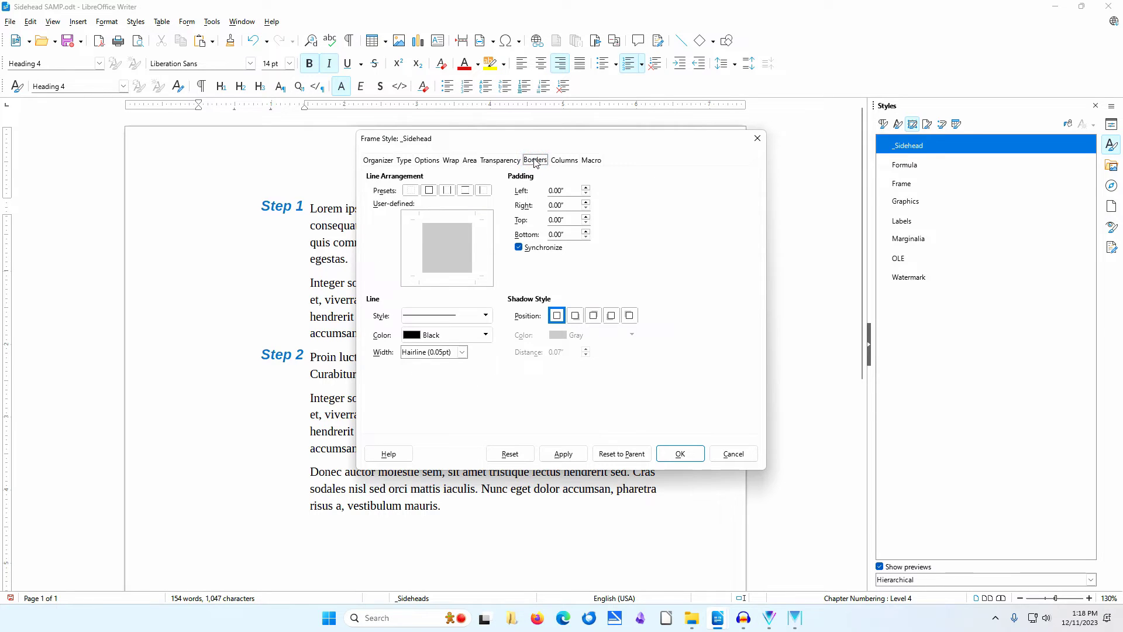
{"action": "left_click", "coordinate": [430, 190]}
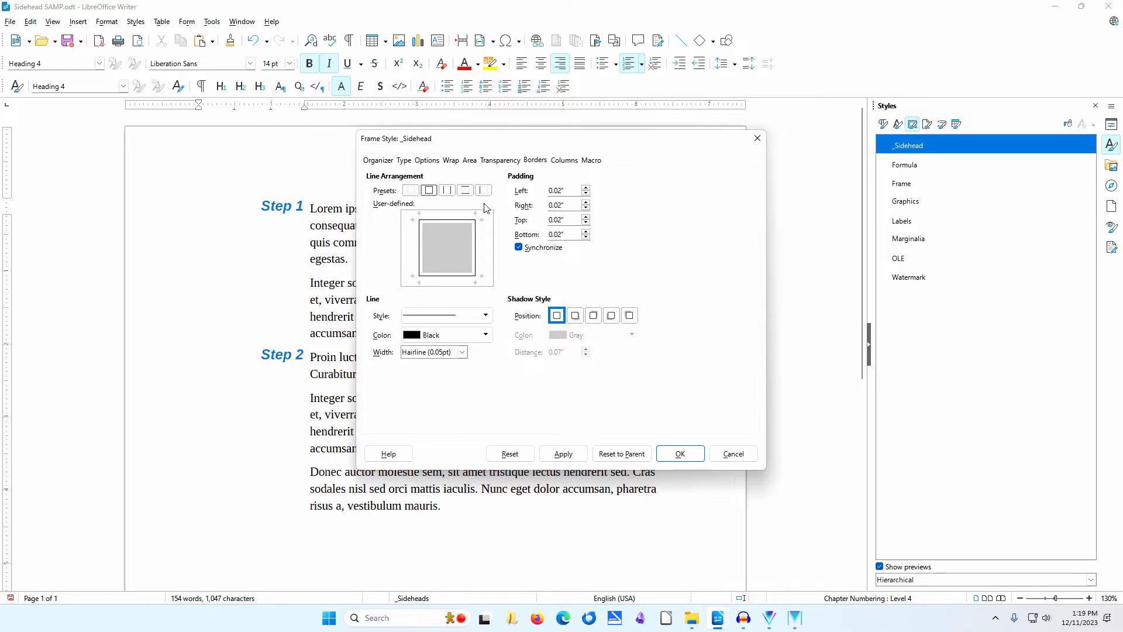
{"action": "double_click", "coordinate": [556, 190]}
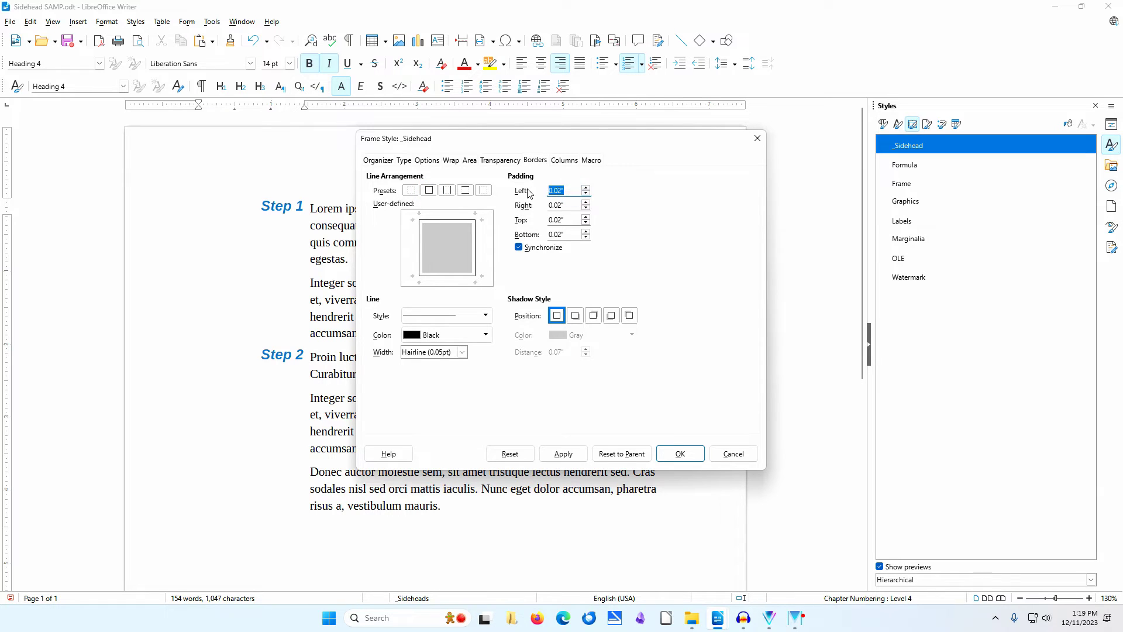
{"action": "type", "text": "0"}
{"action": "key", "text": "Tab"}
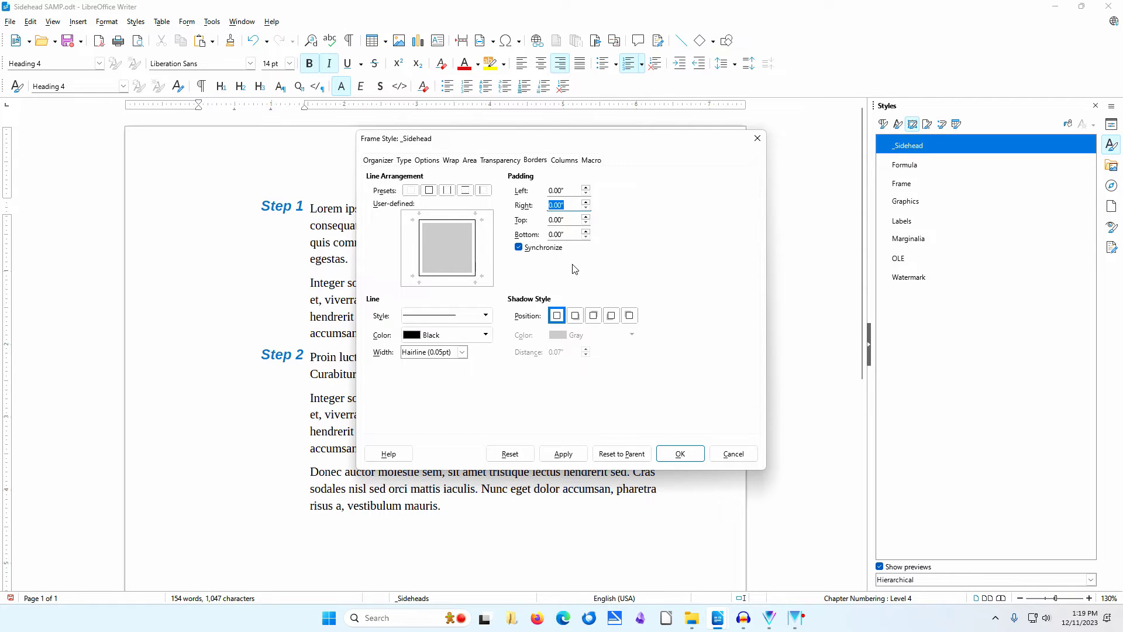
{"action": "left_click", "coordinate": [673, 456]}
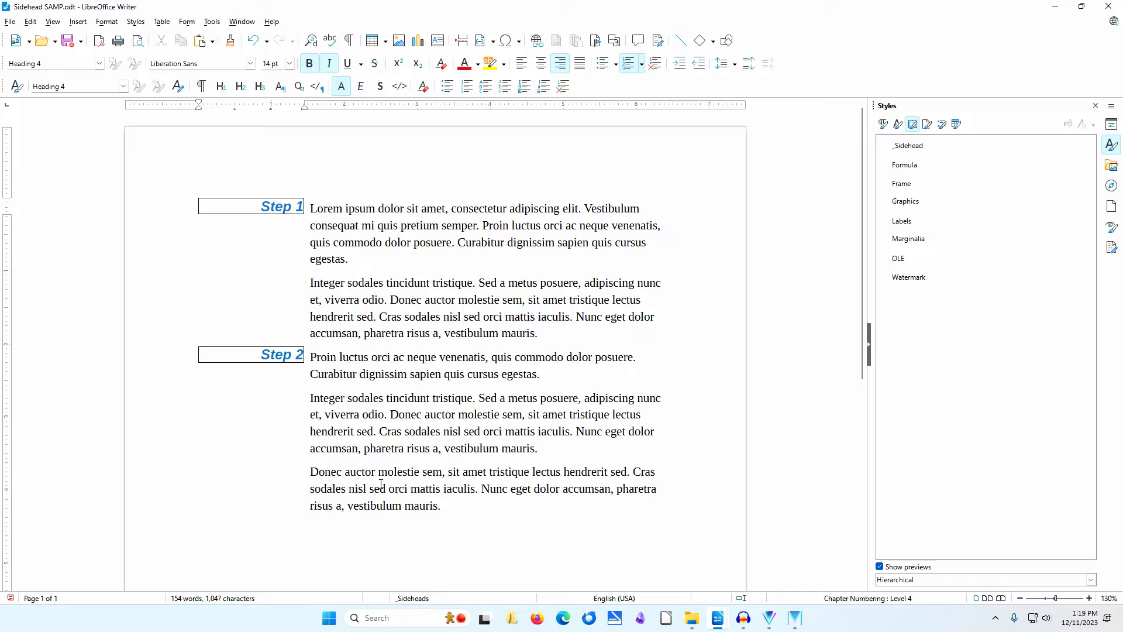
- Draw a frame about 1.33 by 0.31 inches in the last paragraph and apply the _Sidehead frame style to it
{"action": "left_click", "coordinate": [384, 490]}
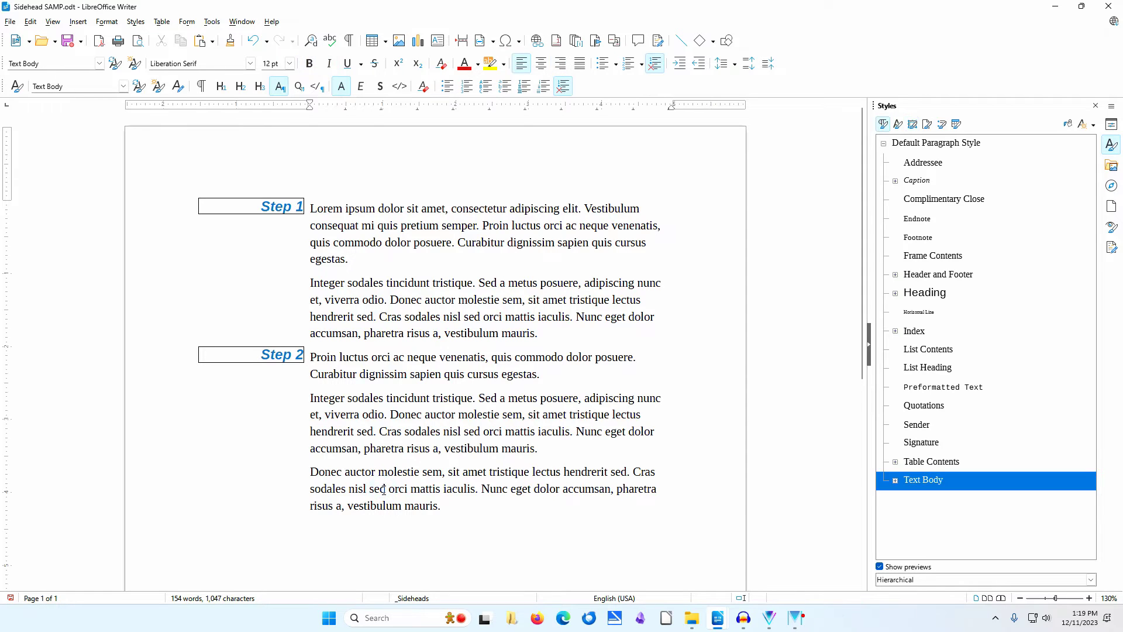
{"action": "left_click", "coordinate": [80, 24]}
{"action": "mouse_move", "coordinate": [128, 185]}
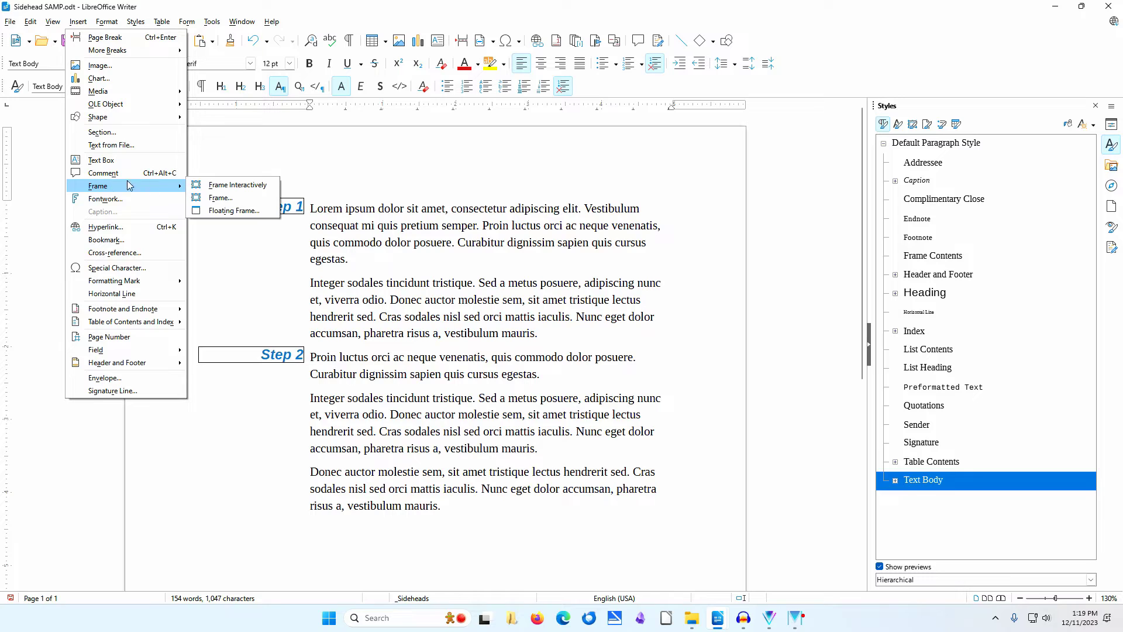
{"action": "left_click", "coordinate": [246, 185]}
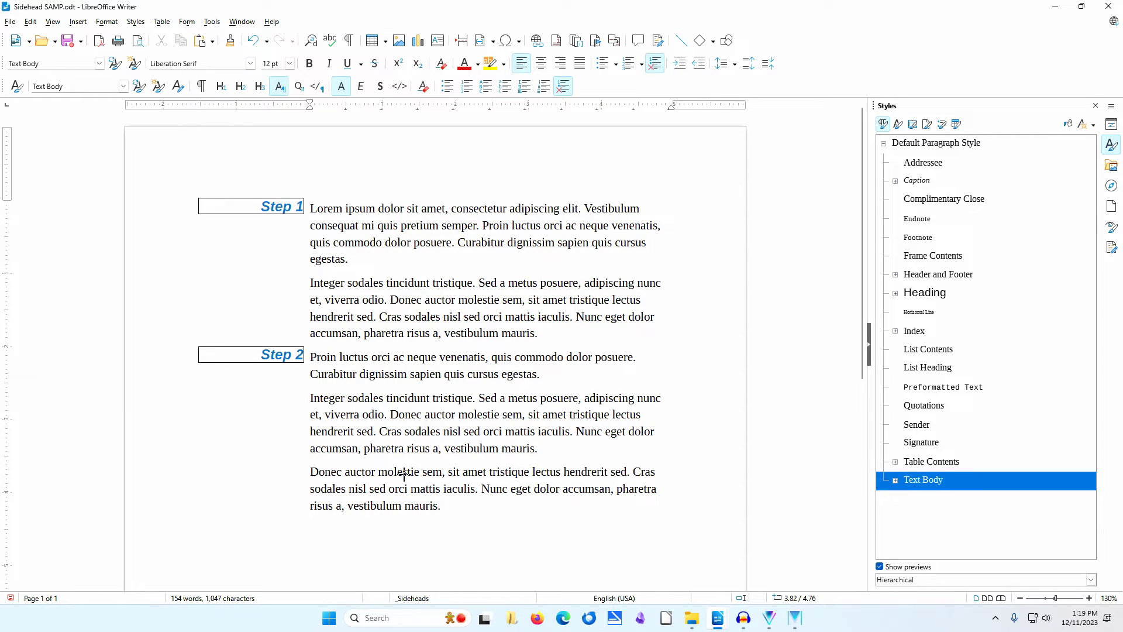
{"action": "left_click_drag", "start_coordinate": [405, 476], "coordinate": [502, 497]}
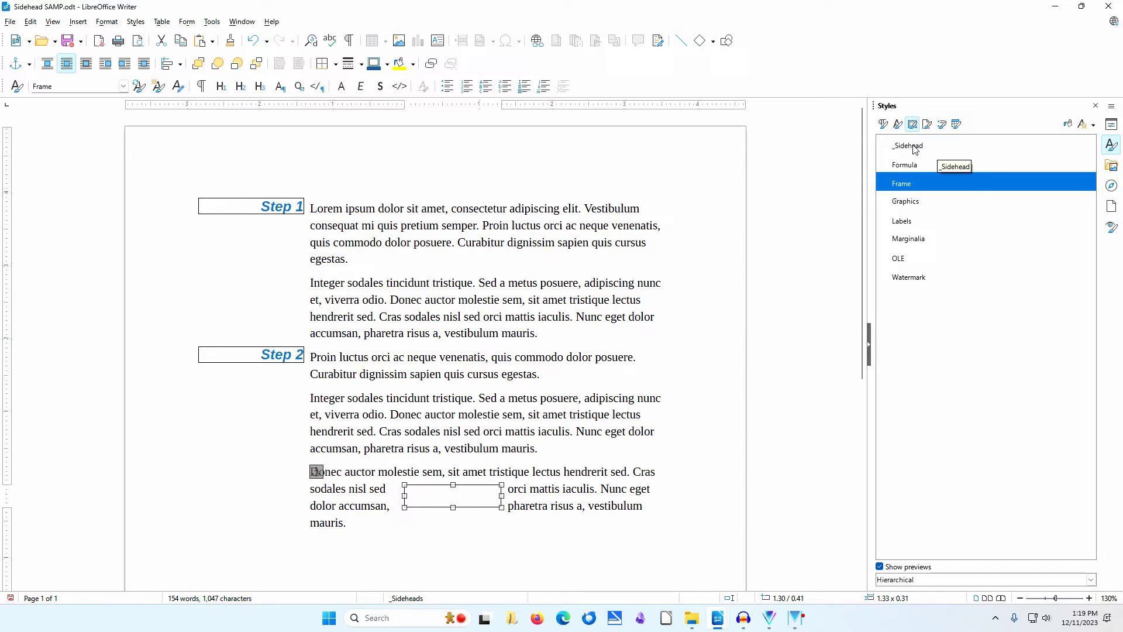
{"action": "double_click", "coordinate": [914, 147]}
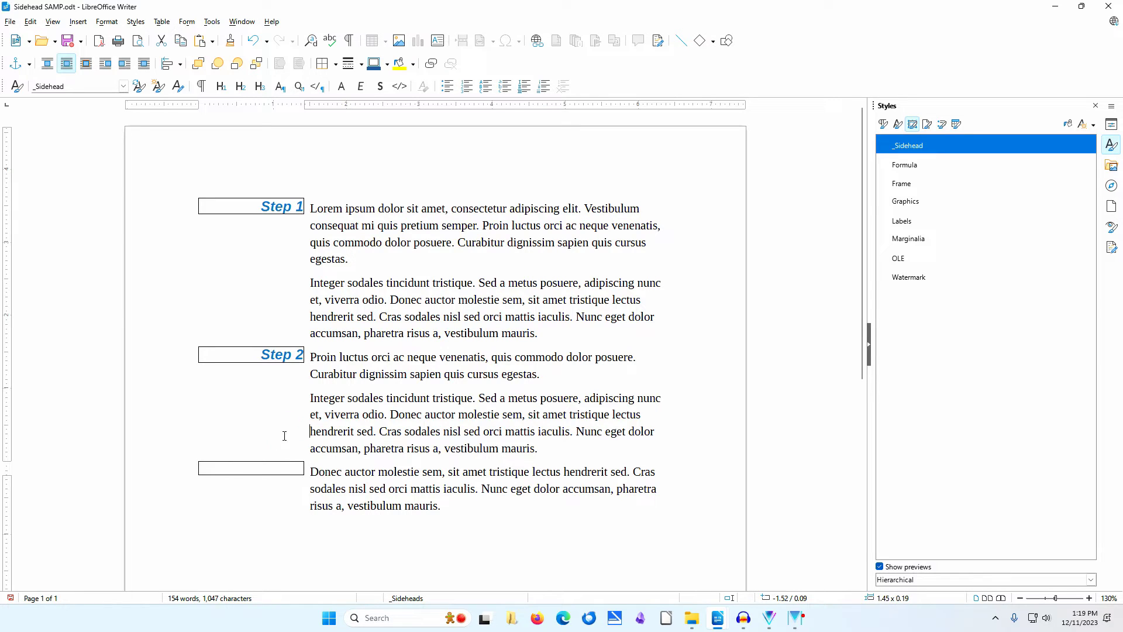
- Apply the Heading 4 paragraph style inside the new frame and enter the text "Step 3"
{"action": "left_click", "coordinate": [266, 468]}
{"action": "left_click", "coordinate": [265, 468]}
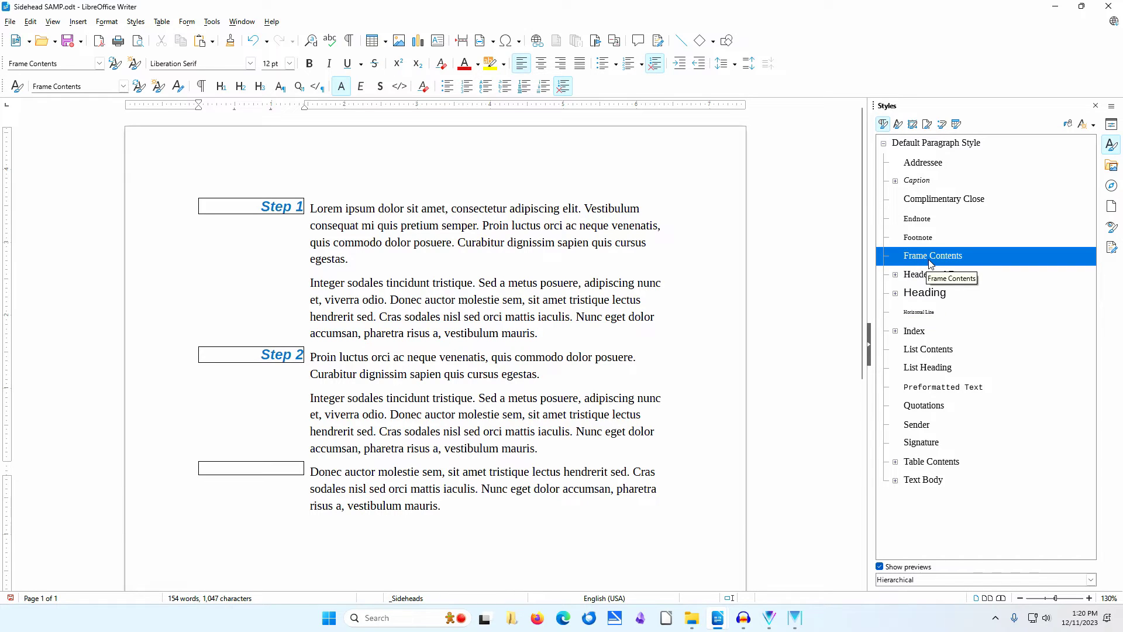
{"action": "left_click", "coordinate": [896, 295]}
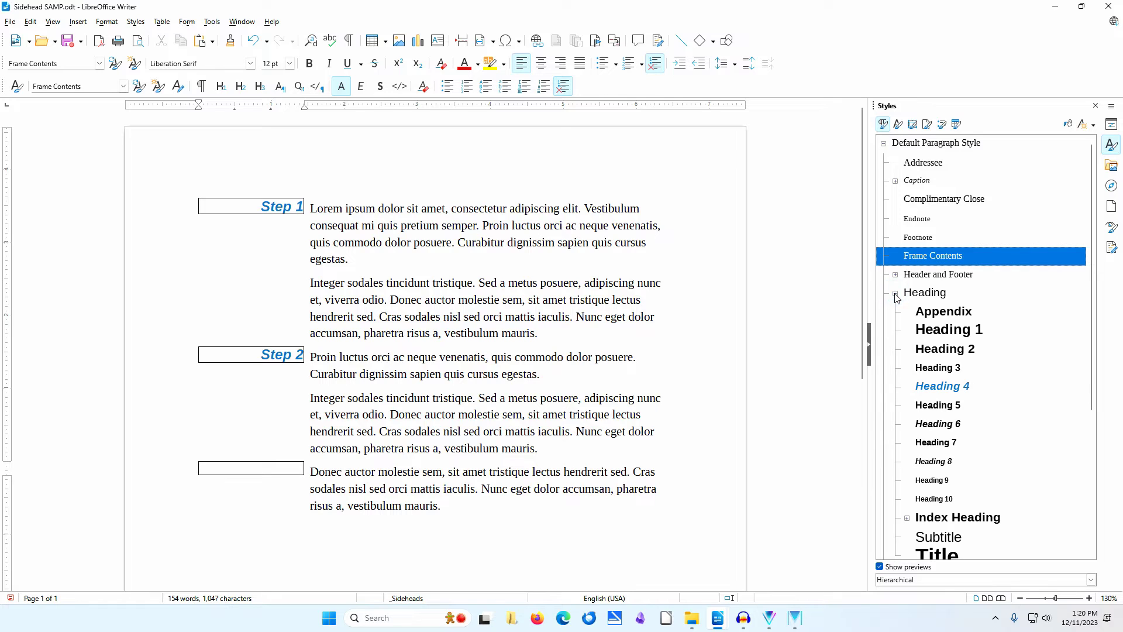
{"action": "double_click", "coordinate": [952, 387]}
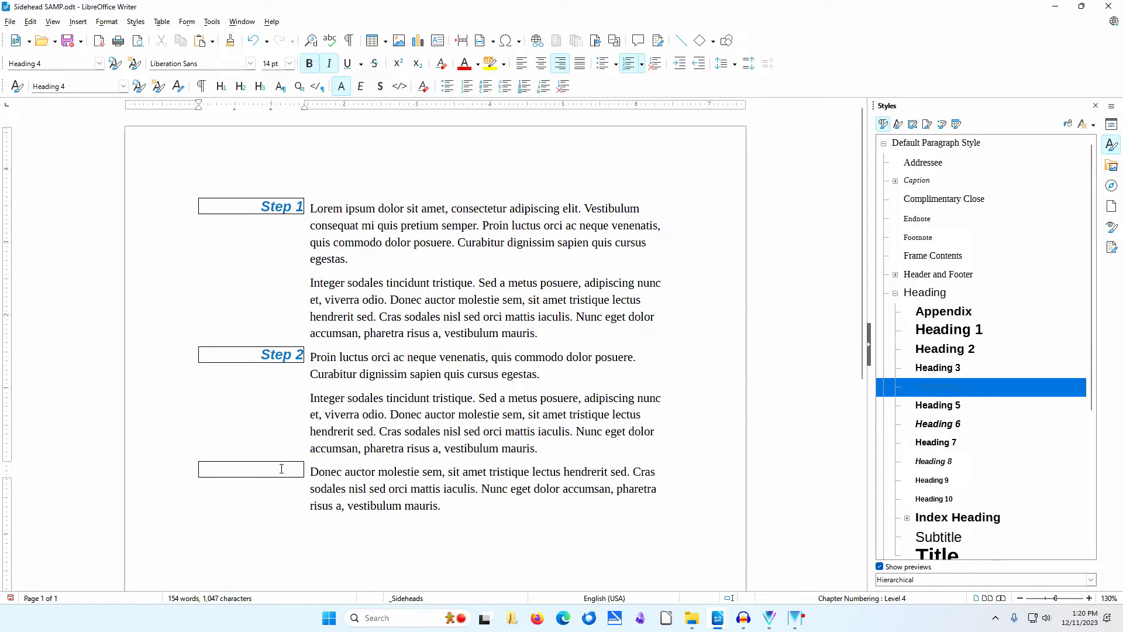
{"action": "type", "text": "Step 3"}
{"action": "left_click", "coordinate": [278, 432]}
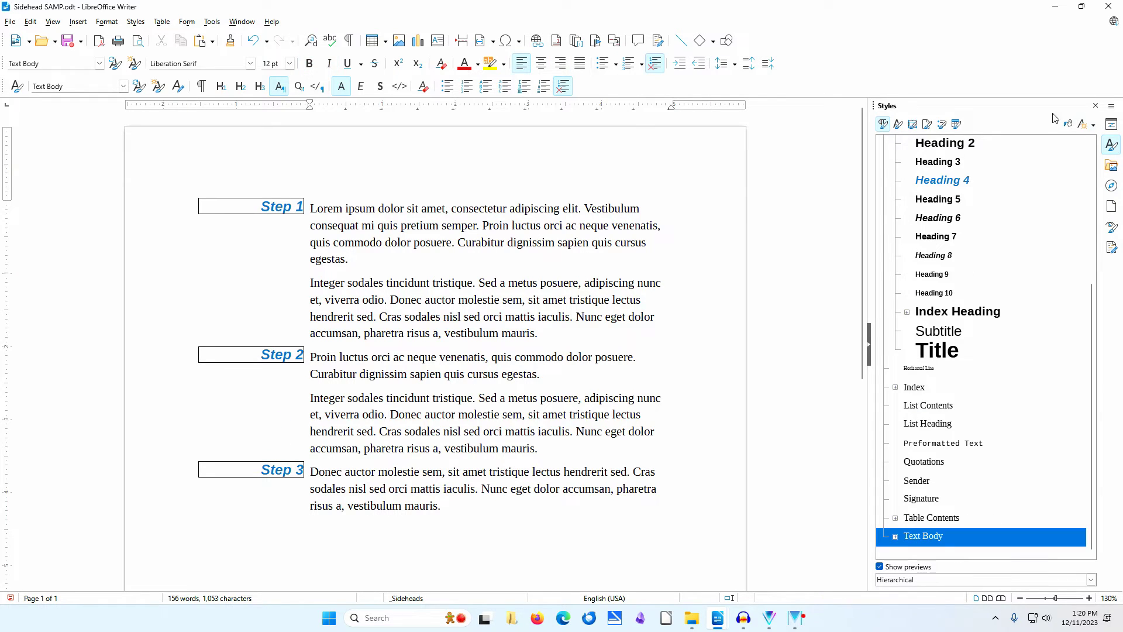
- Modify the _Sidehead frame style to have no borders
{"action": "left_click", "coordinate": [911, 124]}
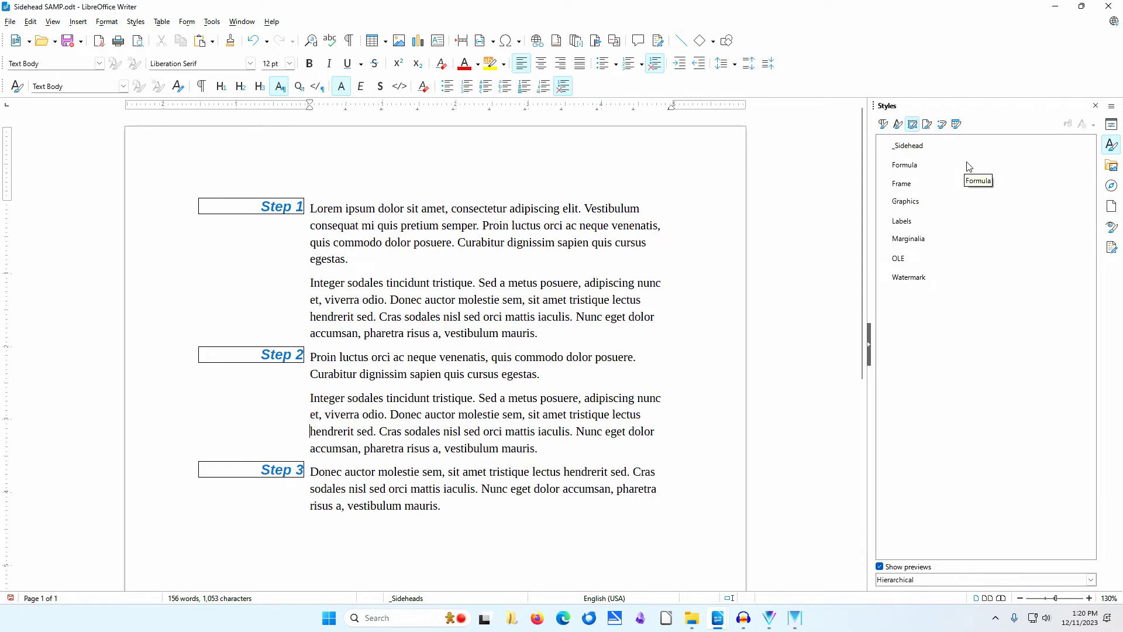
{"action": "right_click", "coordinate": [956, 143]}
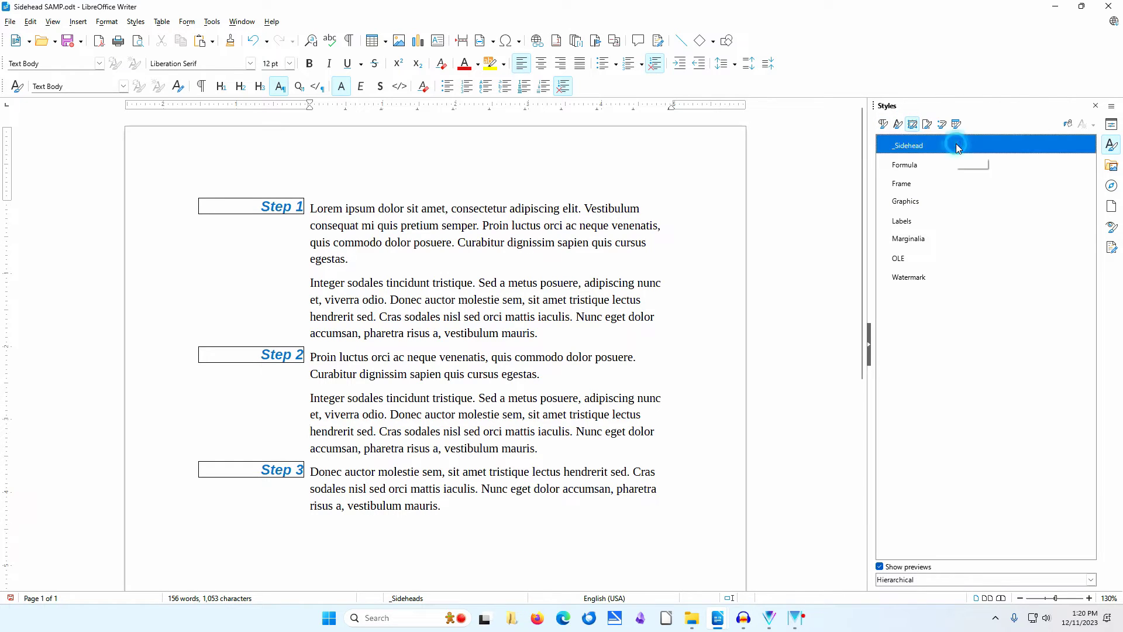
{"action": "left_click", "coordinate": [991, 165]}
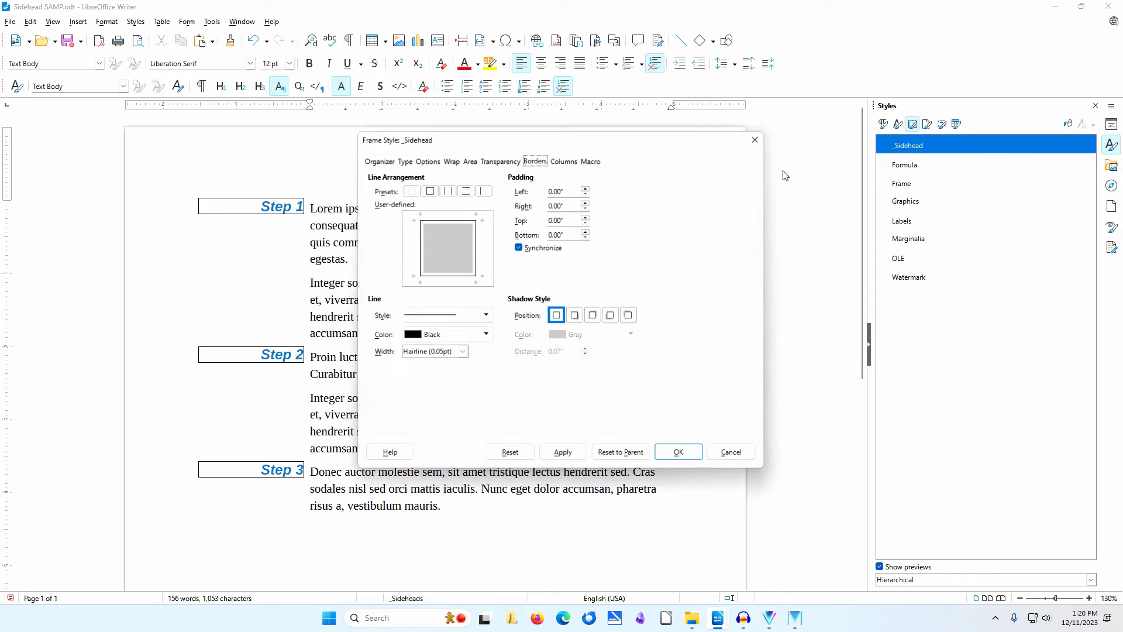
{"action": "left_click", "coordinate": [412, 191]}
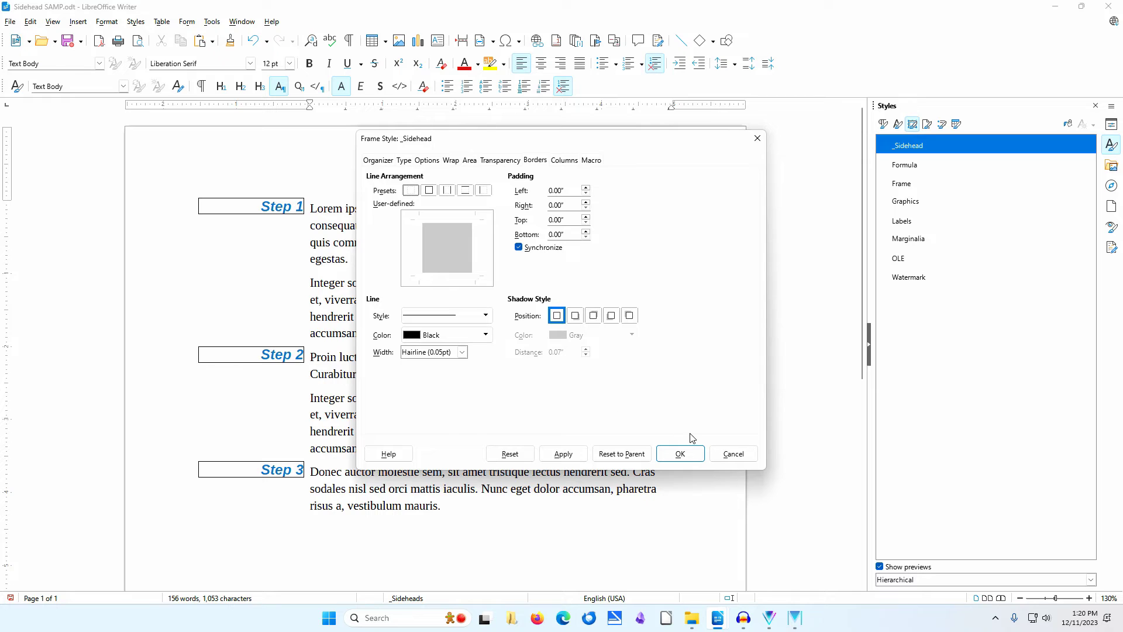
{"action": "left_click", "coordinate": [683, 455]}
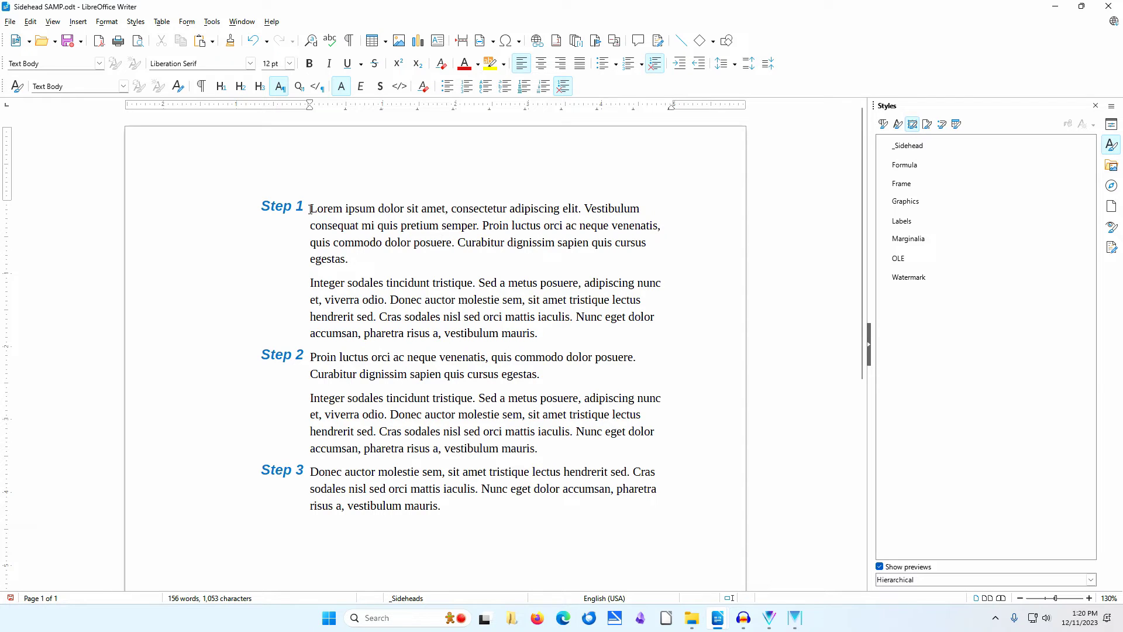
{"action": "left_click", "coordinate": [261, 206]}
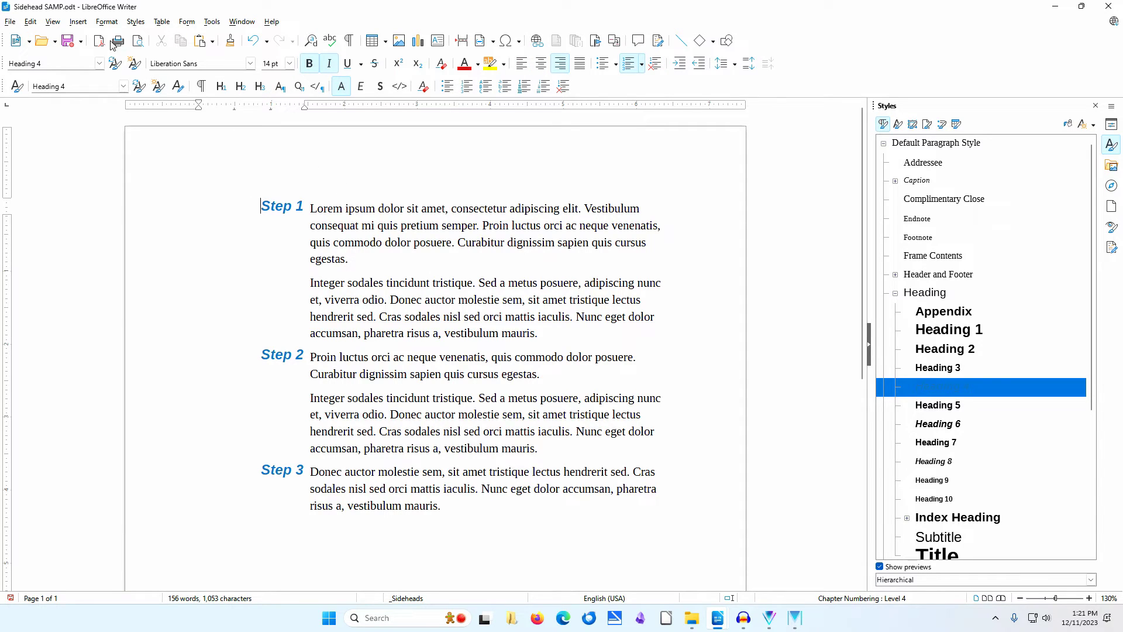
{"action": "left_click", "coordinate": [73, 22]}
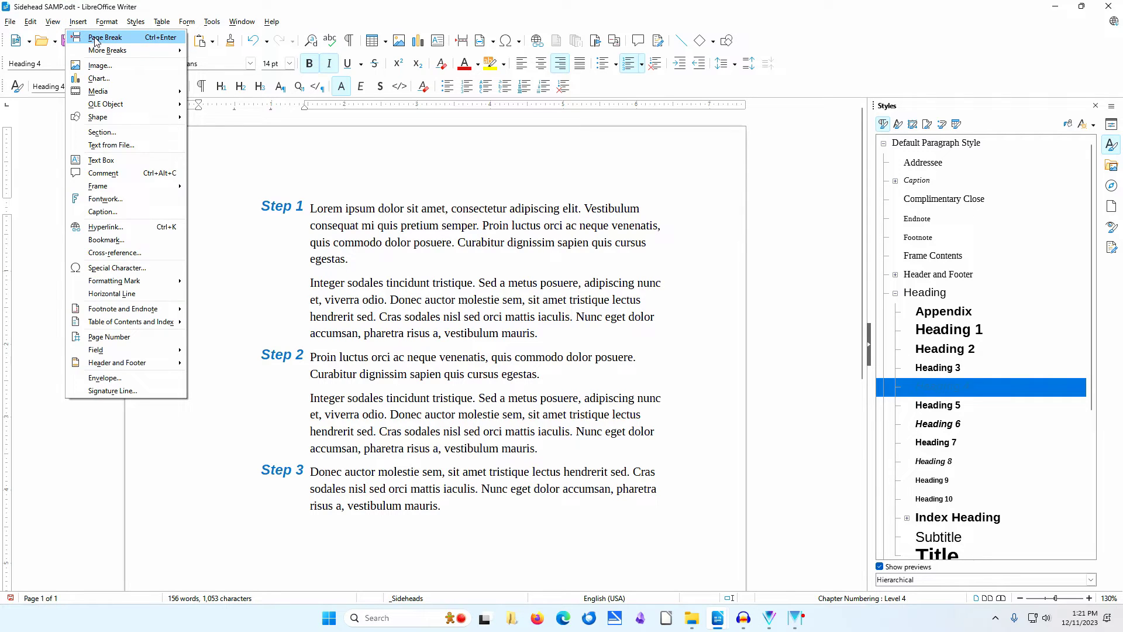
{"action": "left_click", "coordinate": [94, 34]}
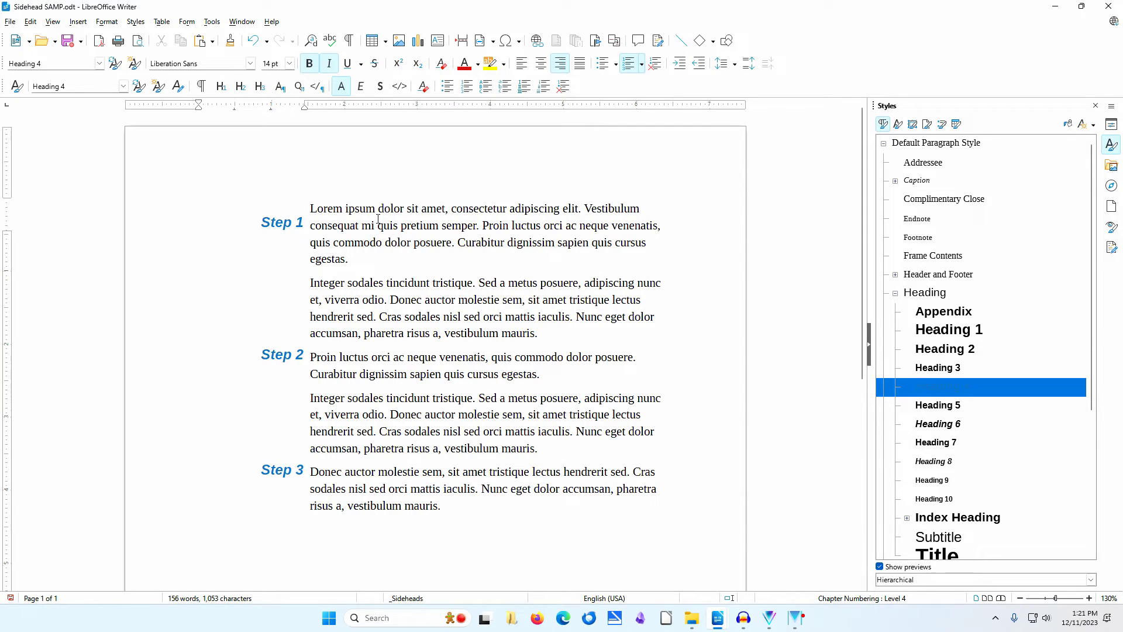
{"action": "left_click", "coordinate": [252, 47]}
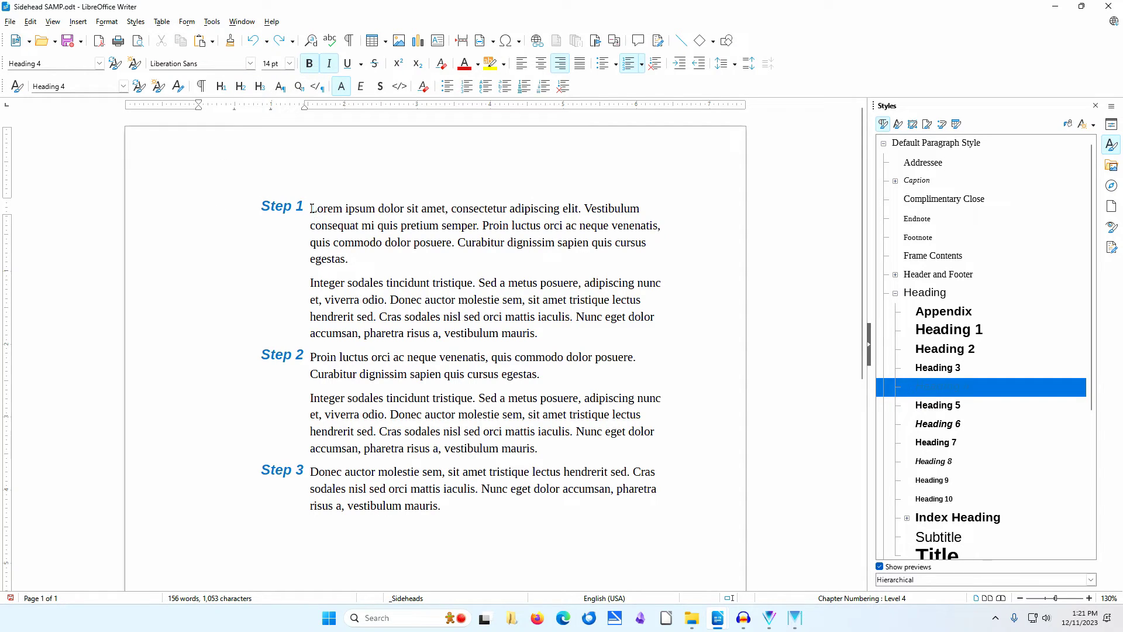
- Insert a page break at the start of the first body paragraph, beside the Step 1 sidehead
{"action": "left_click", "coordinate": [375, 180]}
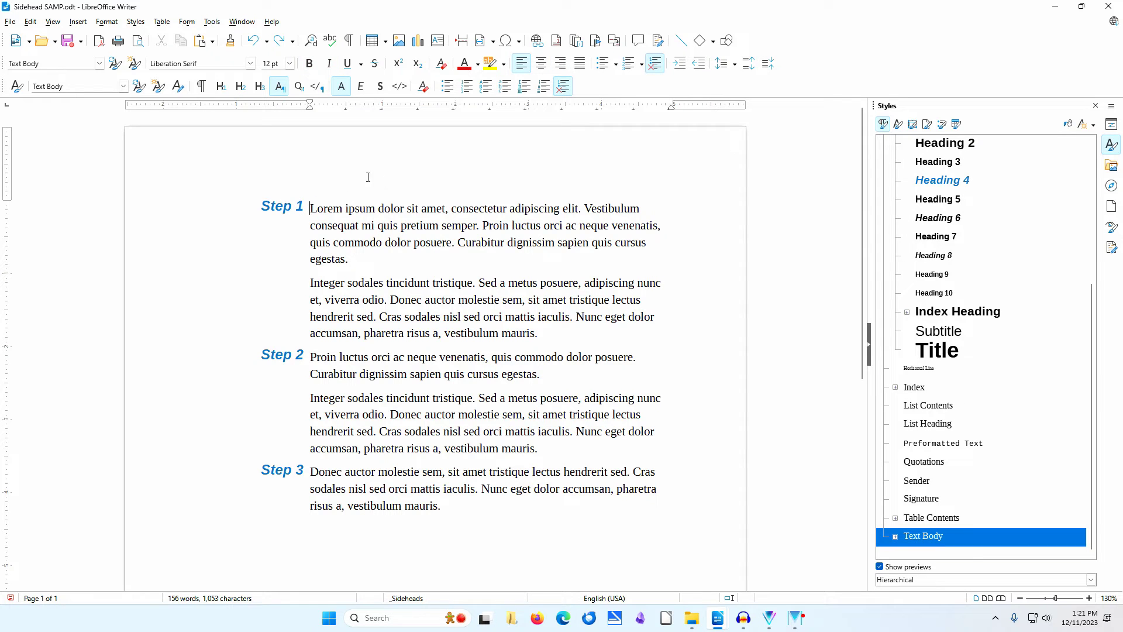
{"action": "left_click", "coordinate": [77, 22]}
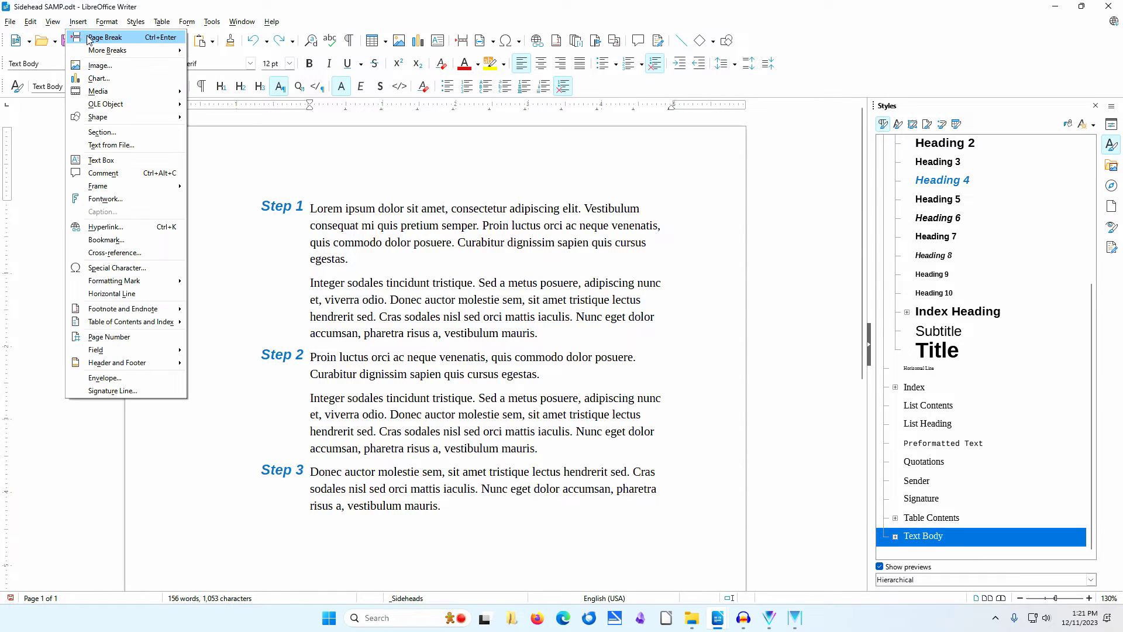
{"action": "left_click", "coordinate": [88, 36]}
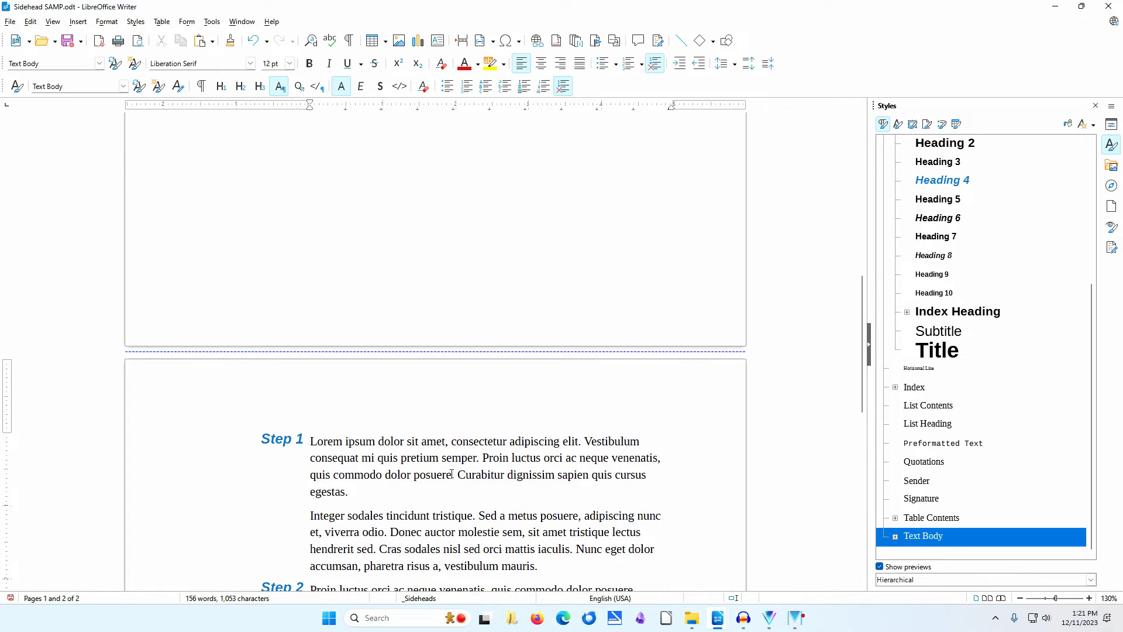
- Insert a table of contents titled "Table of Contents" for the entire document on the blank first page
{"action": "key", "text": "ctrl+Home"}
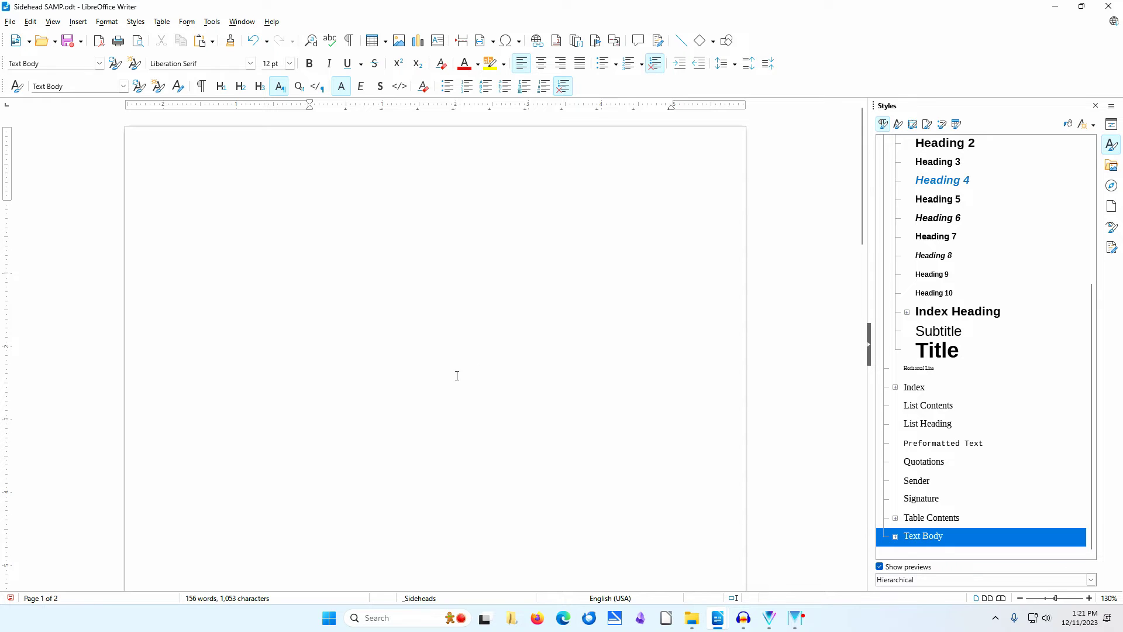
{"action": "left_click", "coordinate": [77, 21]}
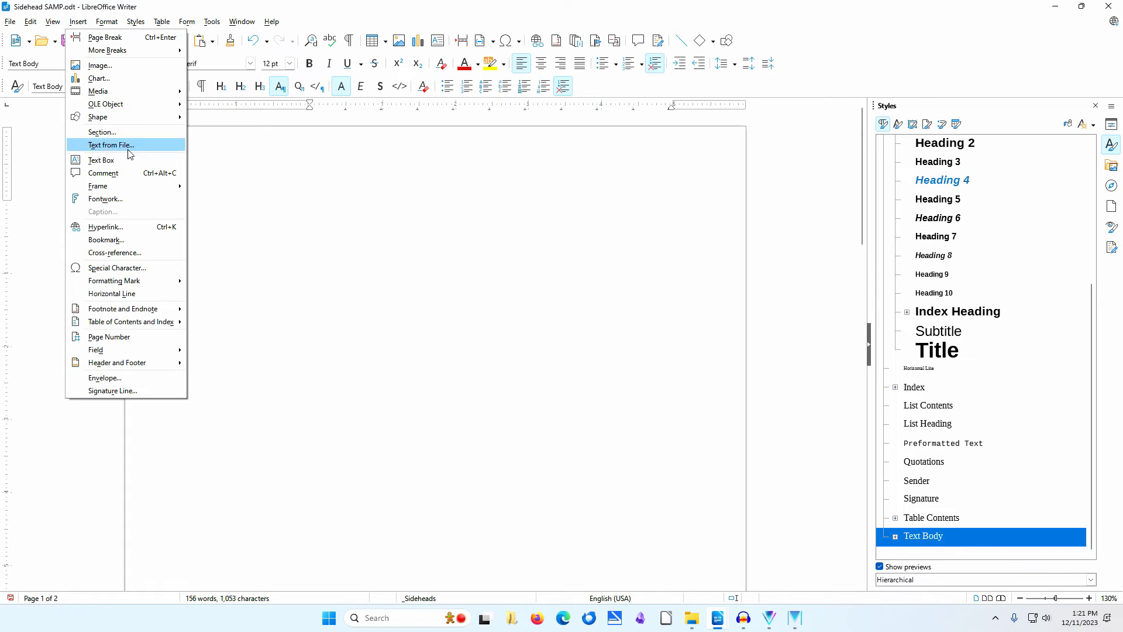
{"action": "mouse_move", "coordinate": [159, 326]}
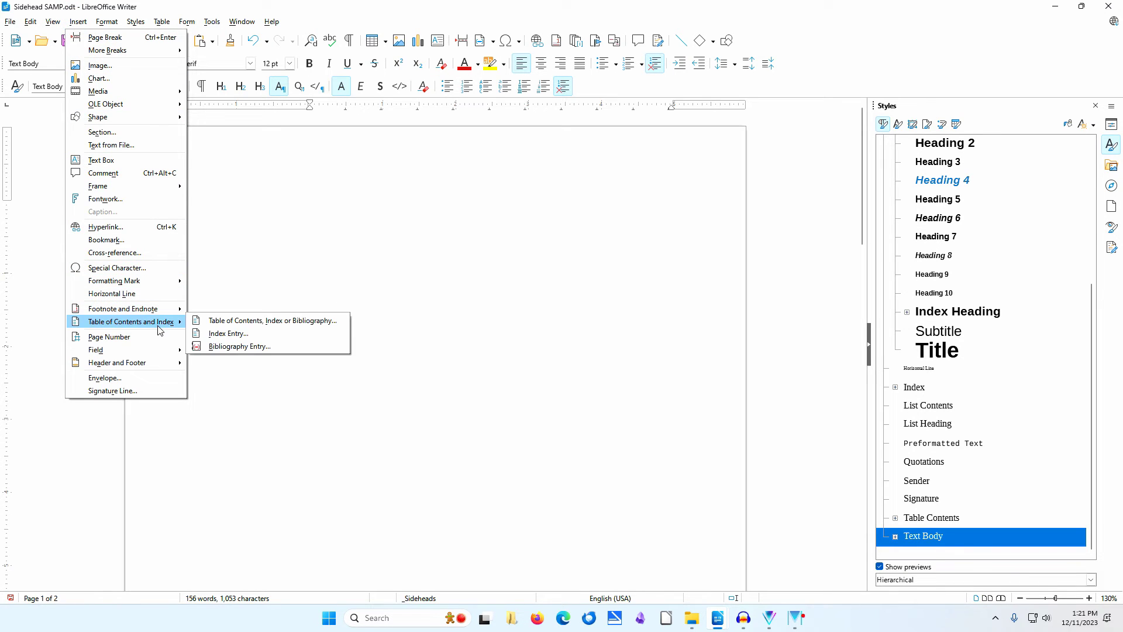
{"action": "left_click", "coordinate": [227, 325]}
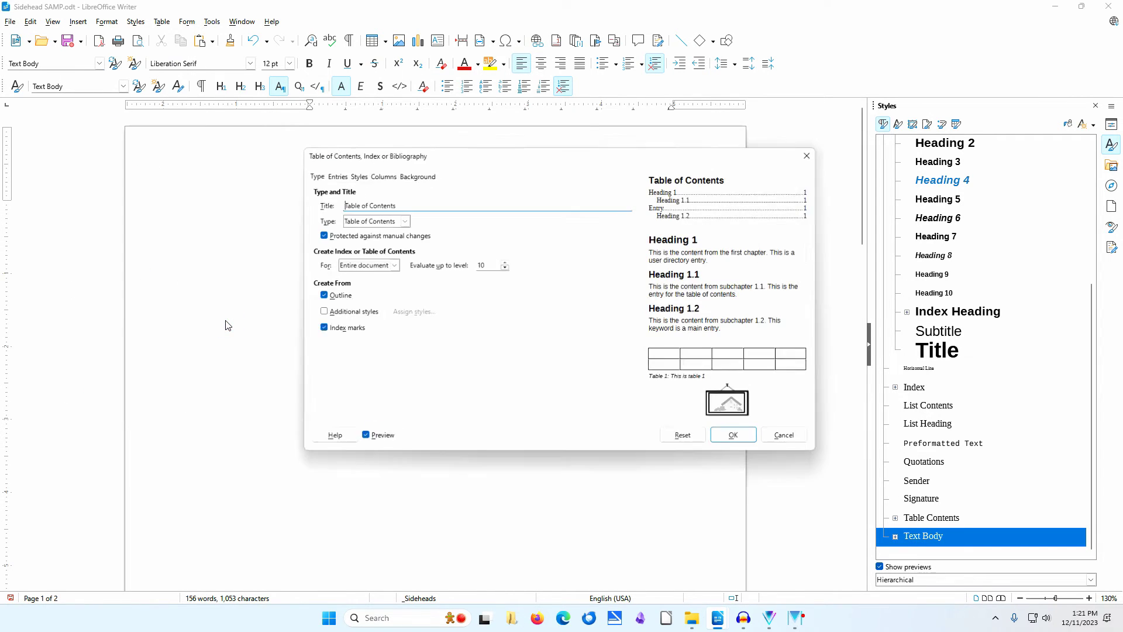
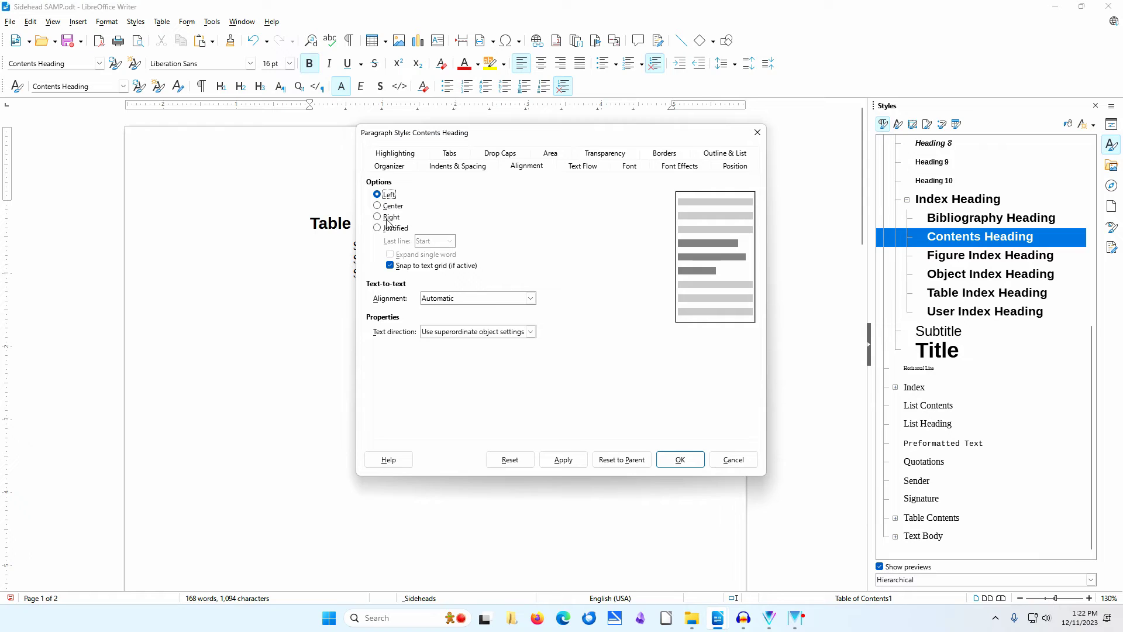
- Modify the Contents Heading paragraph style to use centered alignment and an 18 pt font size
{"action": "left_click", "coordinate": [392, 206]}
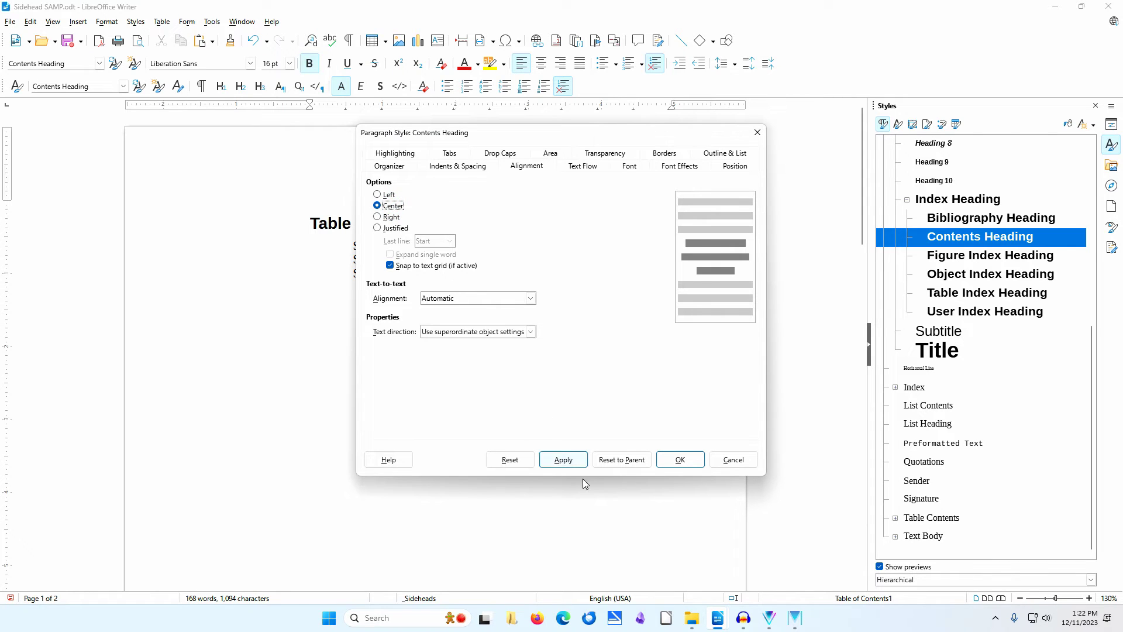
{"action": "left_click", "coordinate": [574, 461]}
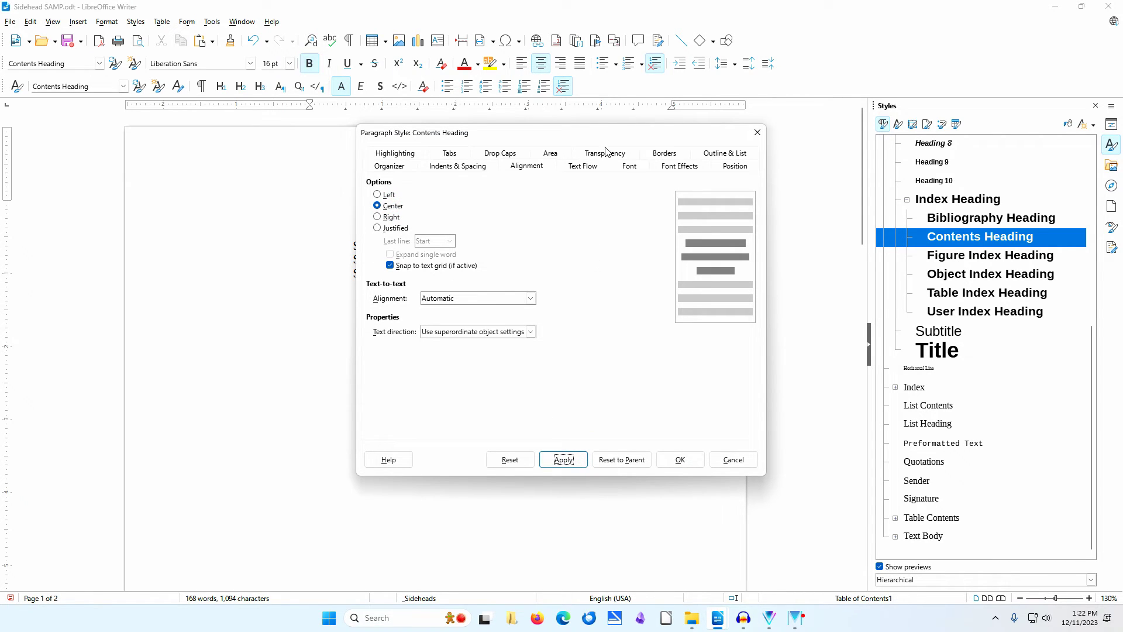
{"action": "left_click_drag", "start_coordinate": [622, 142], "coordinate": [844, 199]}
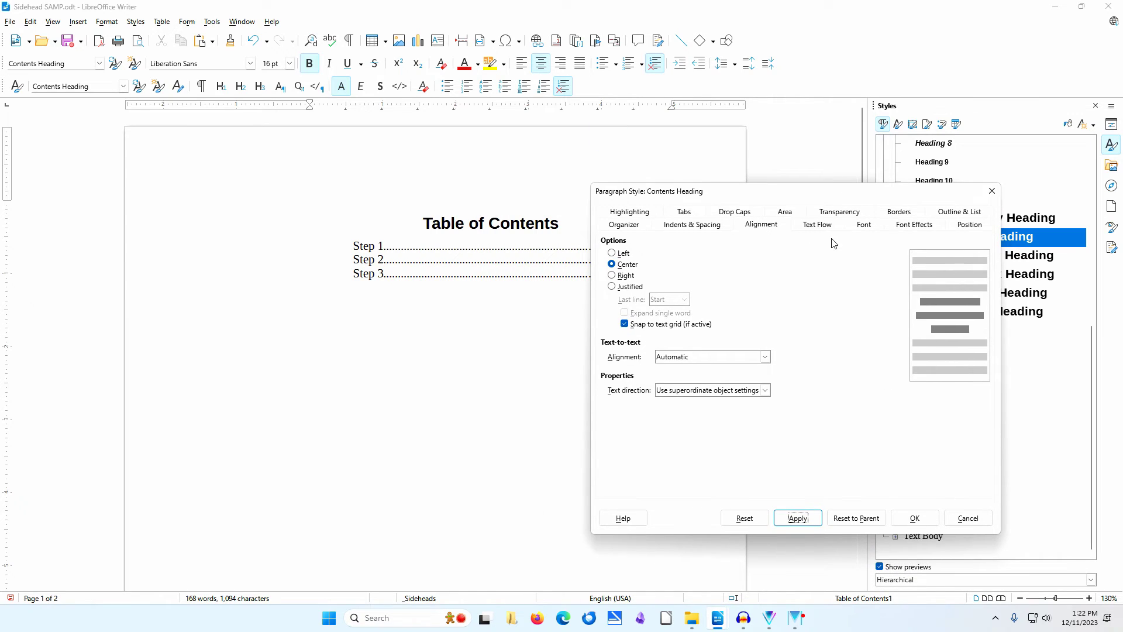
{"action": "left_click", "coordinate": [863, 225]}
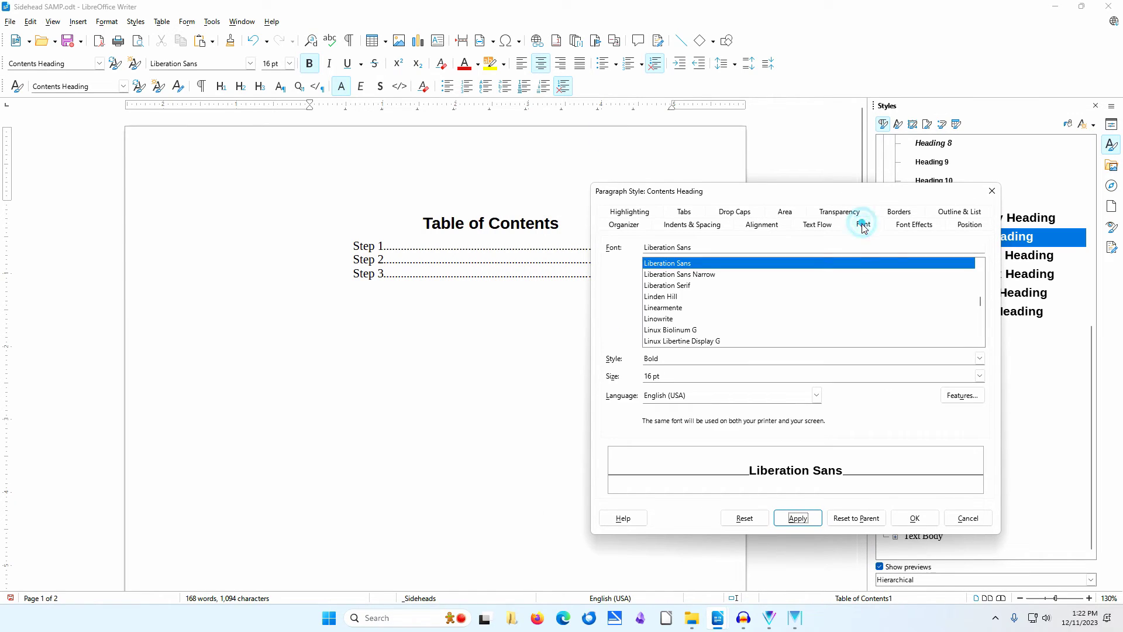
{"action": "left_click", "coordinate": [980, 376]}
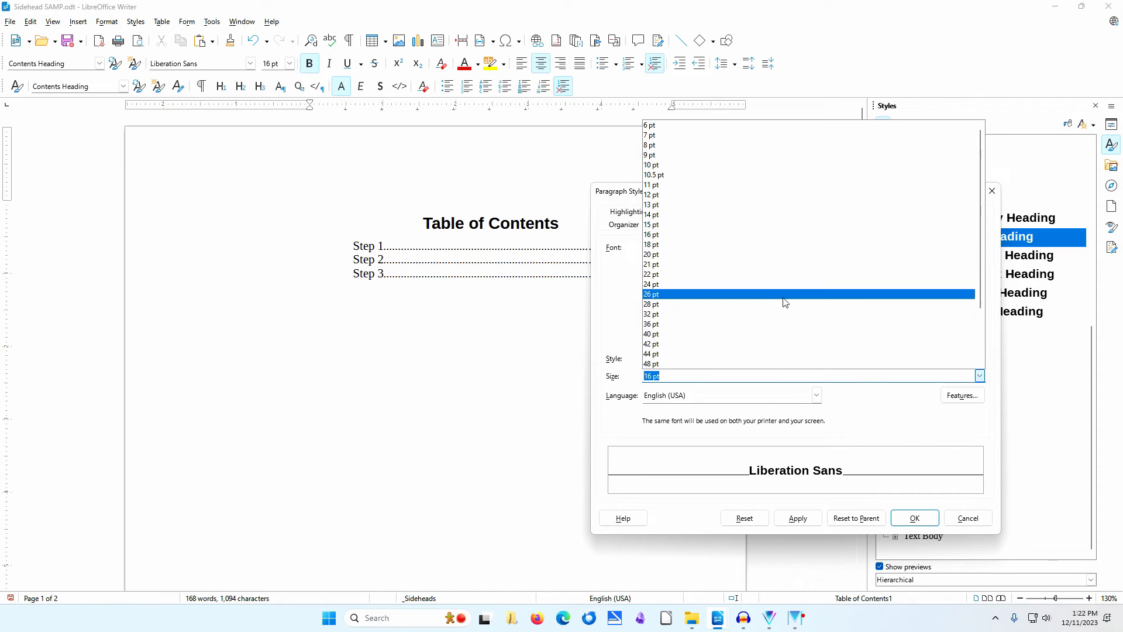
{"action": "left_click", "coordinate": [704, 245]}
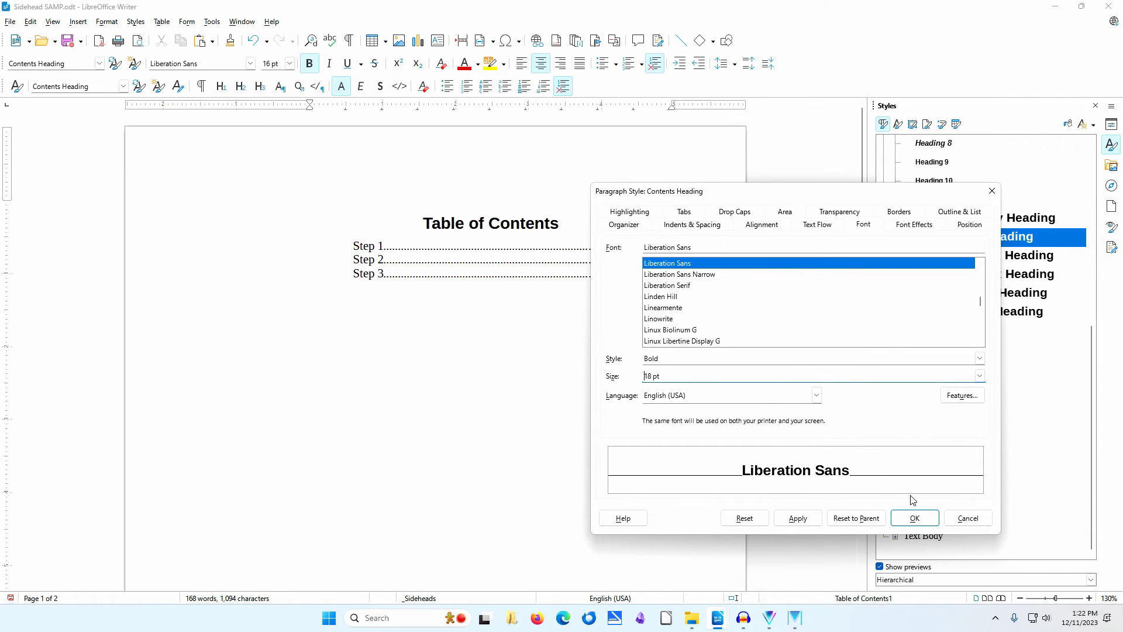
{"action": "left_click", "coordinate": [810, 520]}
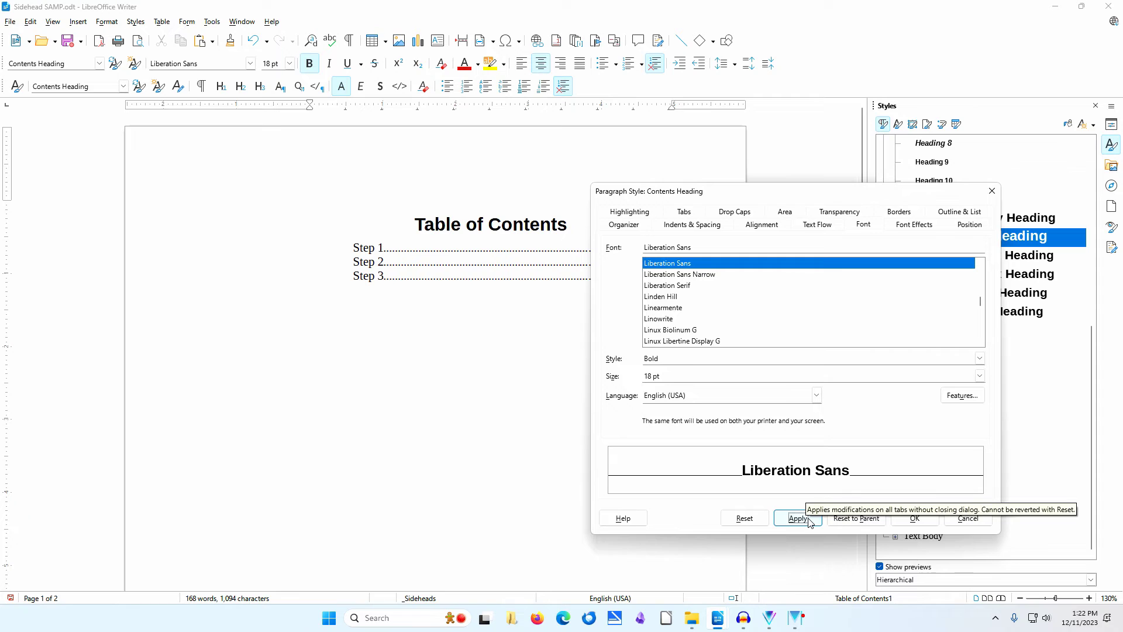
{"action": "left_click", "coordinate": [915, 517]}
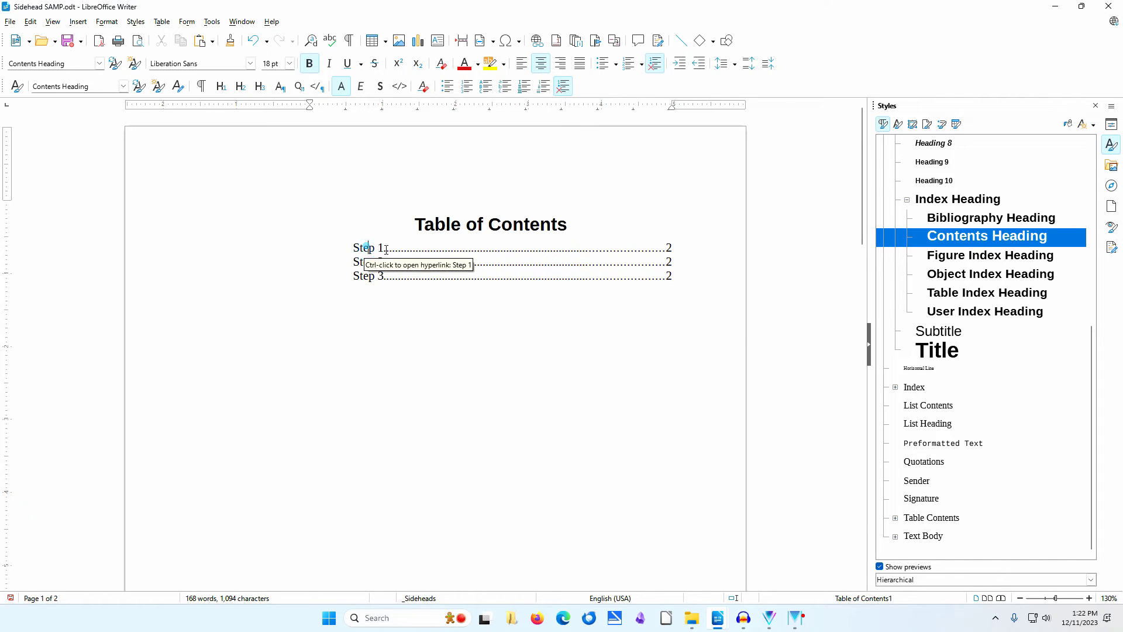
- Set the before-text indent of the Contents 4 paragraph style, used by the Step entries, to 0
{"action": "left_click", "coordinate": [367, 247]}
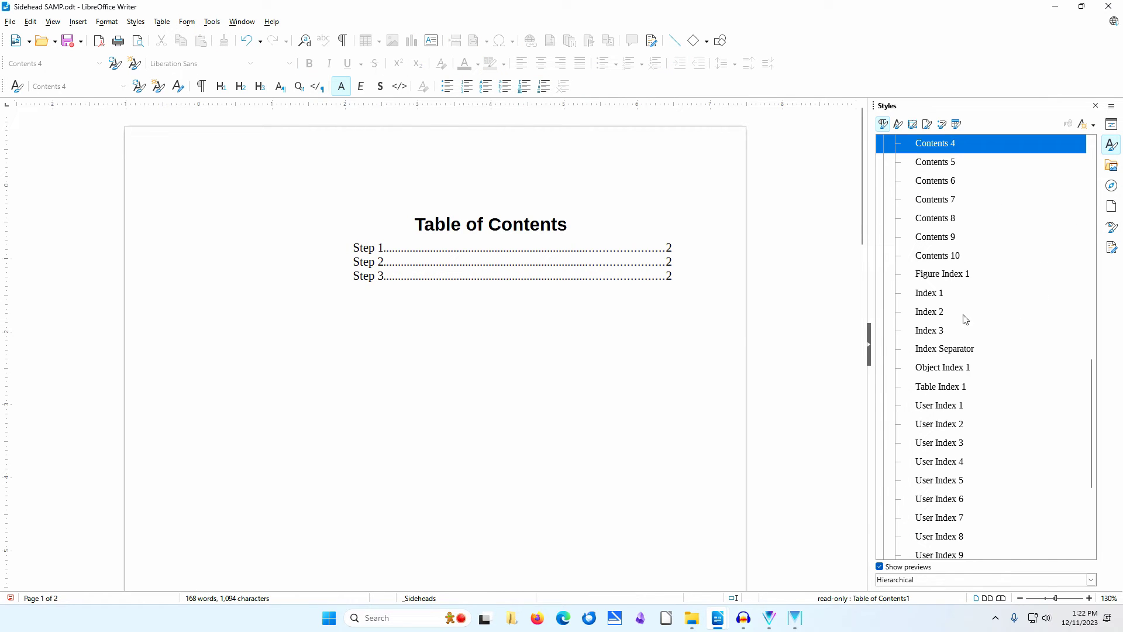
{"action": "right_click", "coordinate": [997, 142]}
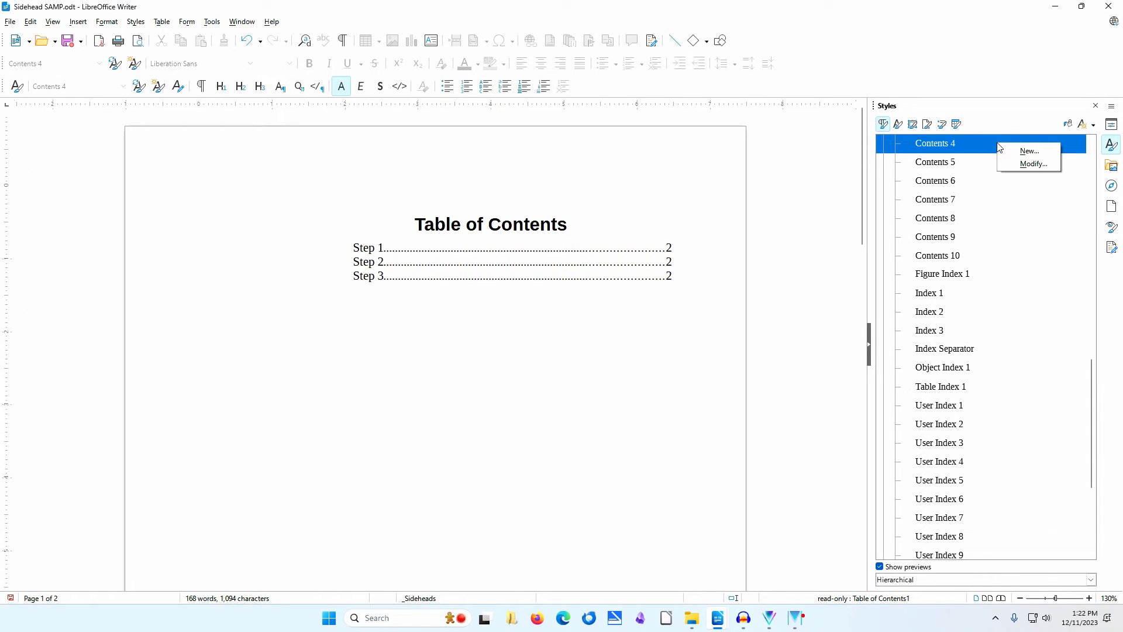
{"action": "left_click", "coordinate": [1027, 164]}
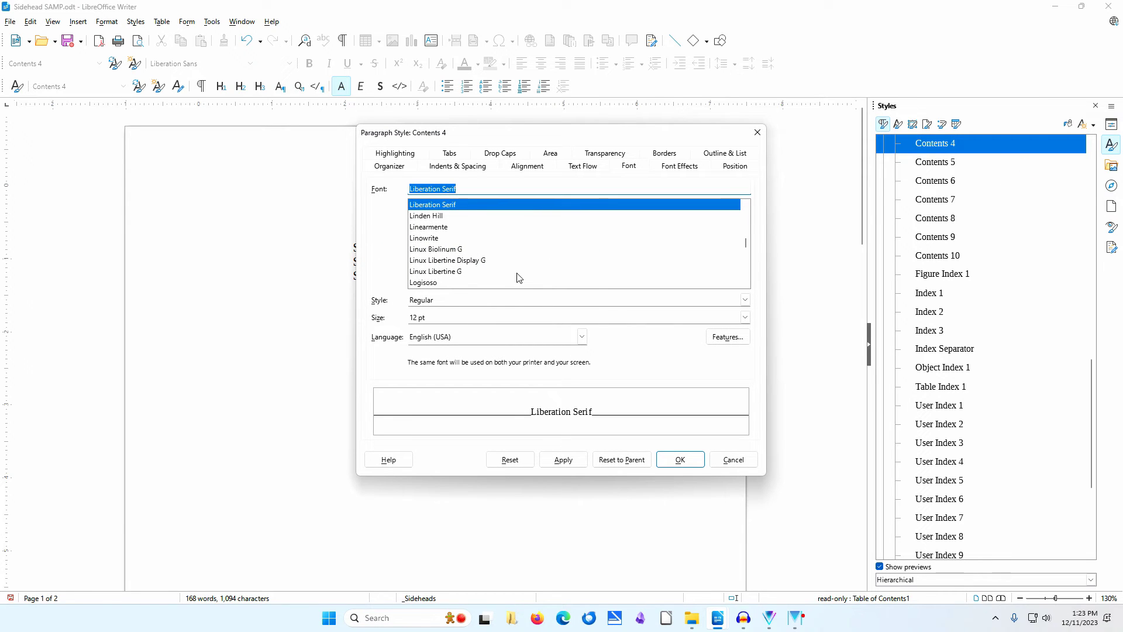
{"action": "left_click", "coordinate": [466, 171]}
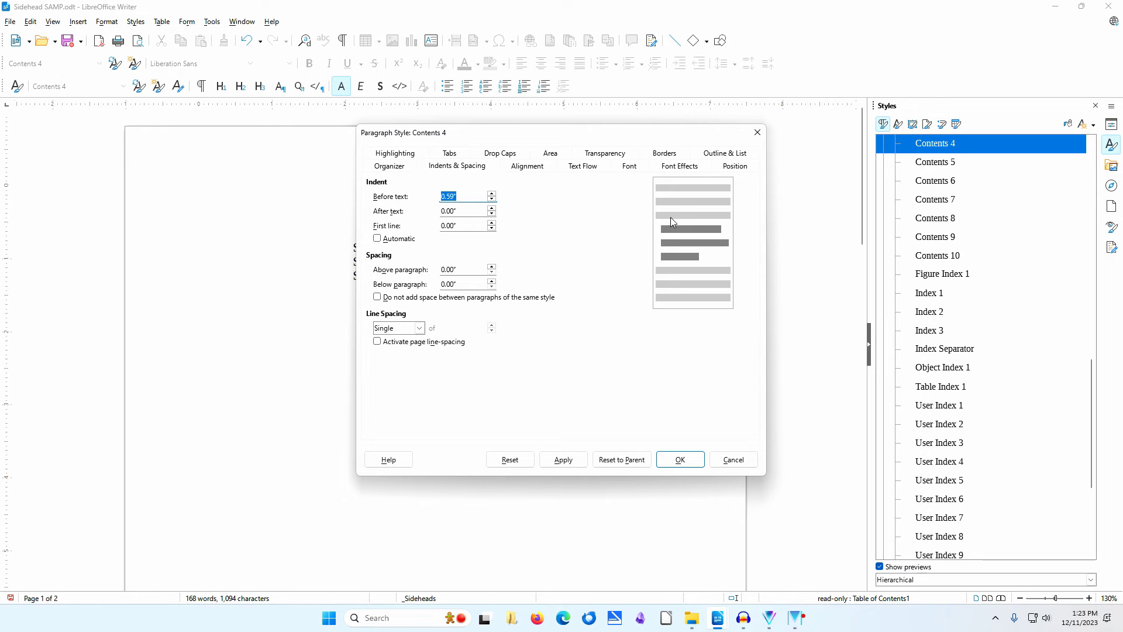
{"action": "type", "text": "0"}
{"action": "key", "text": "Tab"}
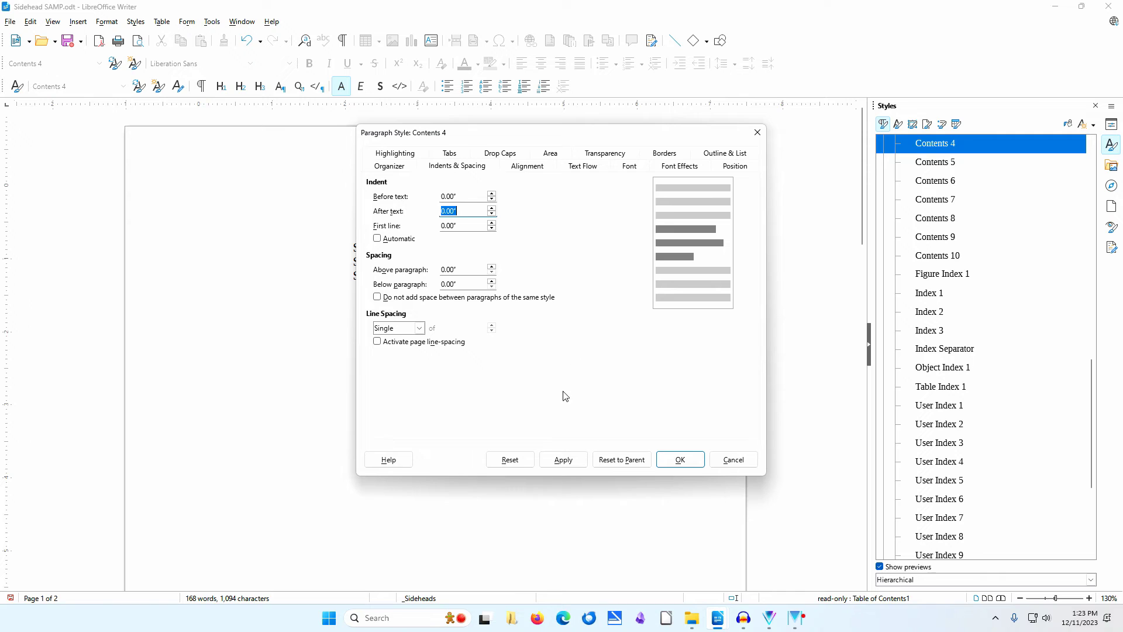
{"action": "left_click", "coordinate": [563, 459]}
{"action": "left_click_drag", "start_coordinate": [583, 129], "coordinate": [865, 172]}
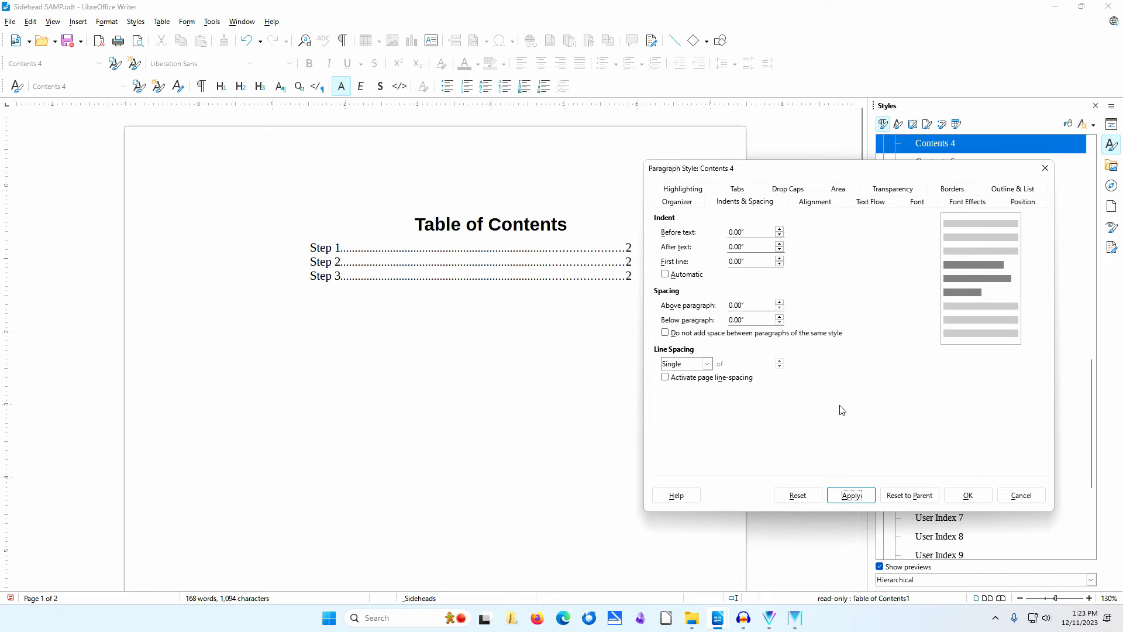
{"action": "left_click", "coordinate": [963, 495]}
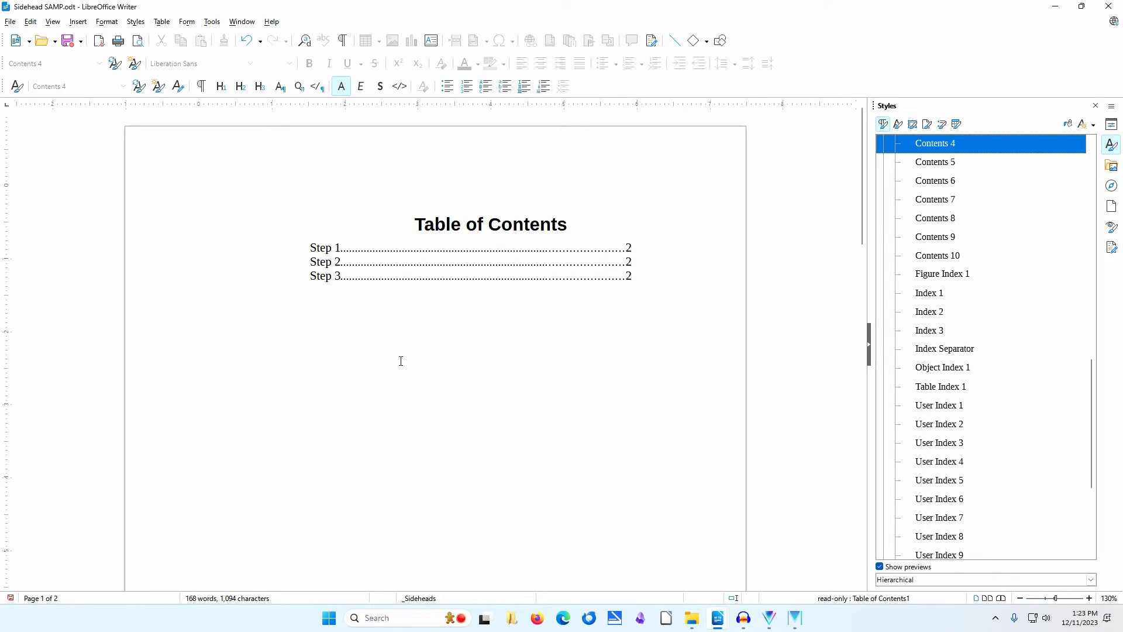
- Edit the table of contents so its entries' tab position is no longer relative to the paragraph style indent
{"action": "right_click", "coordinate": [438, 252]}
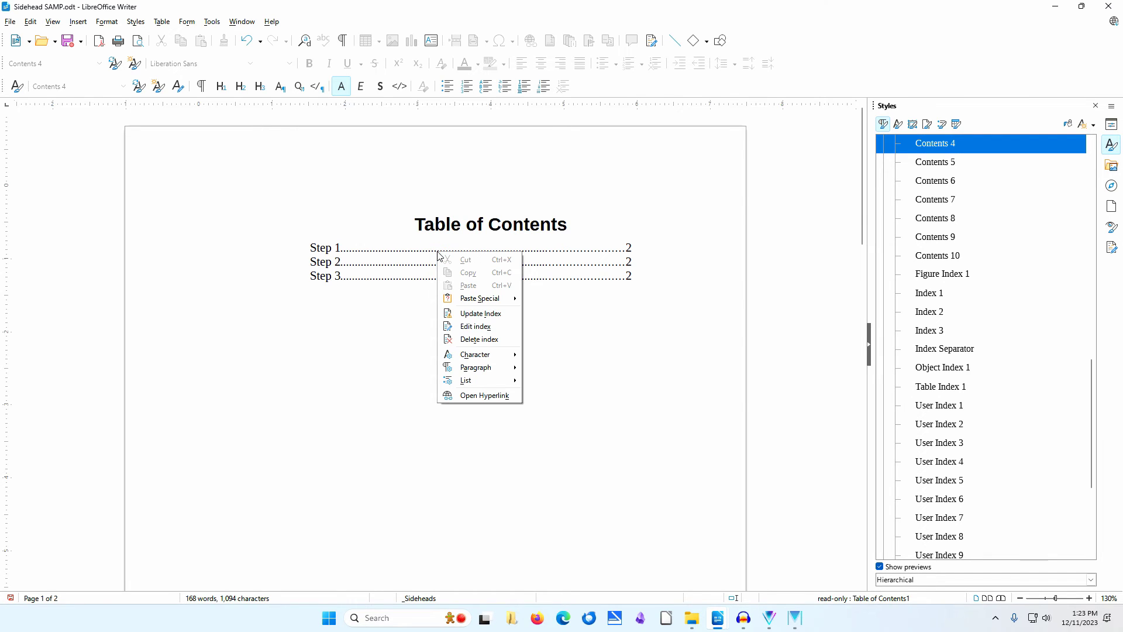
{"action": "mouse_move", "coordinate": [485, 351]}
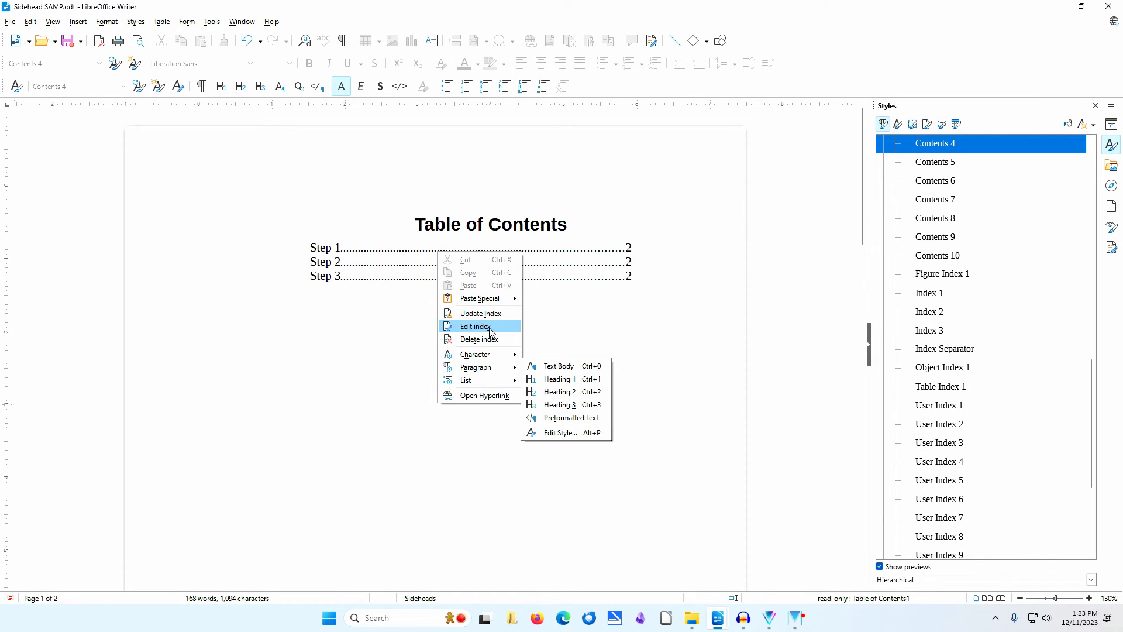
{"action": "left_click", "coordinate": [476, 326]}
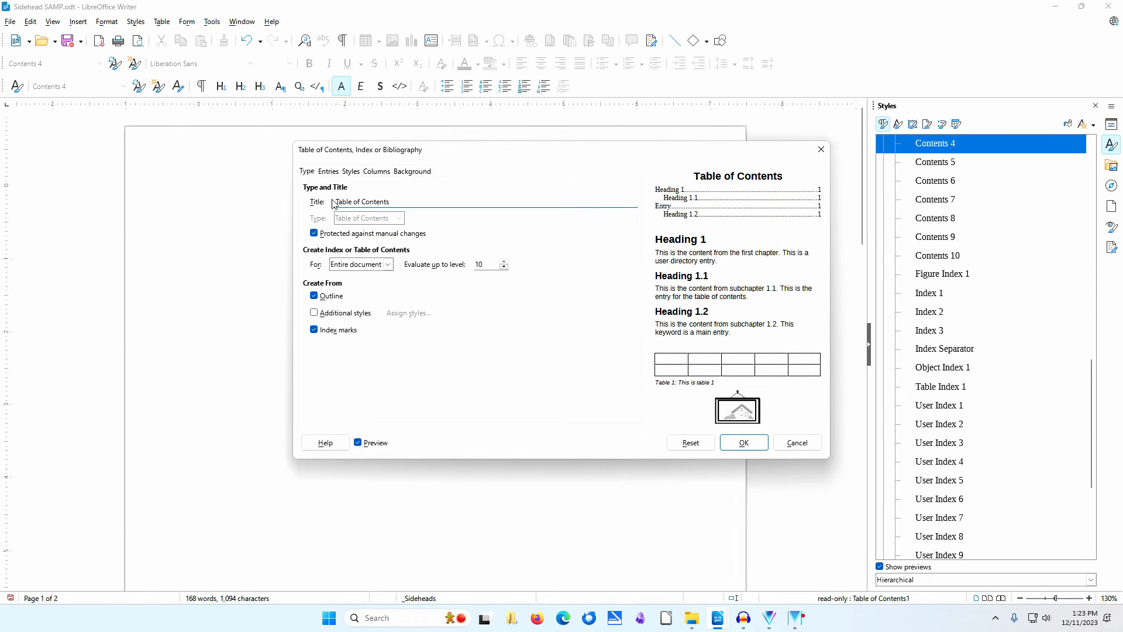
{"action": "left_click", "coordinate": [328, 172]}
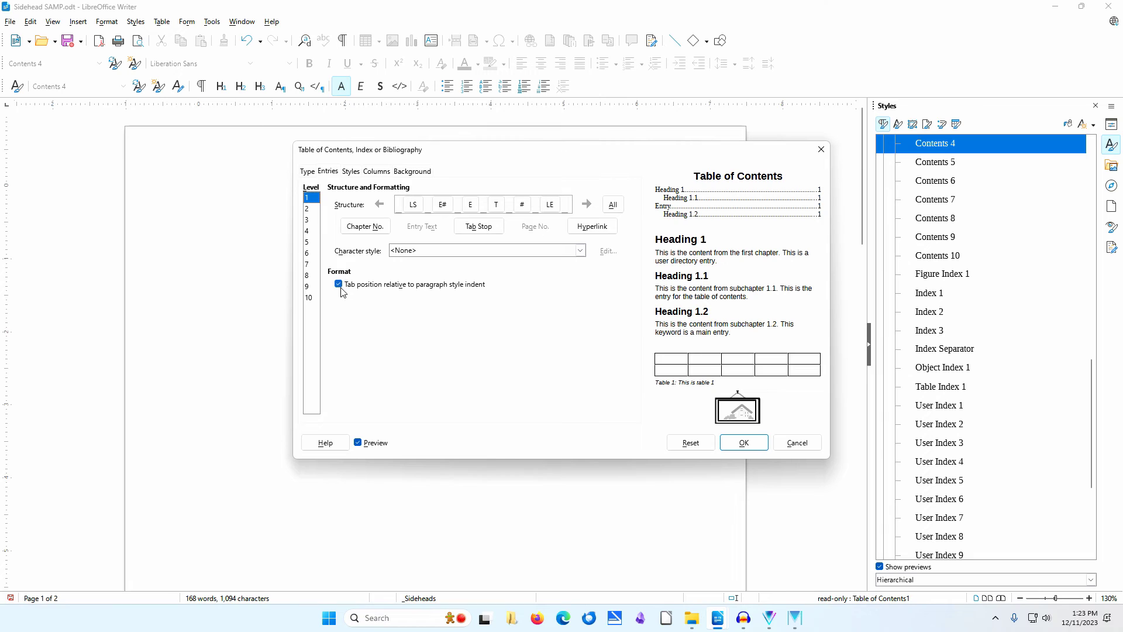
{"action": "left_click", "coordinate": [340, 286]}
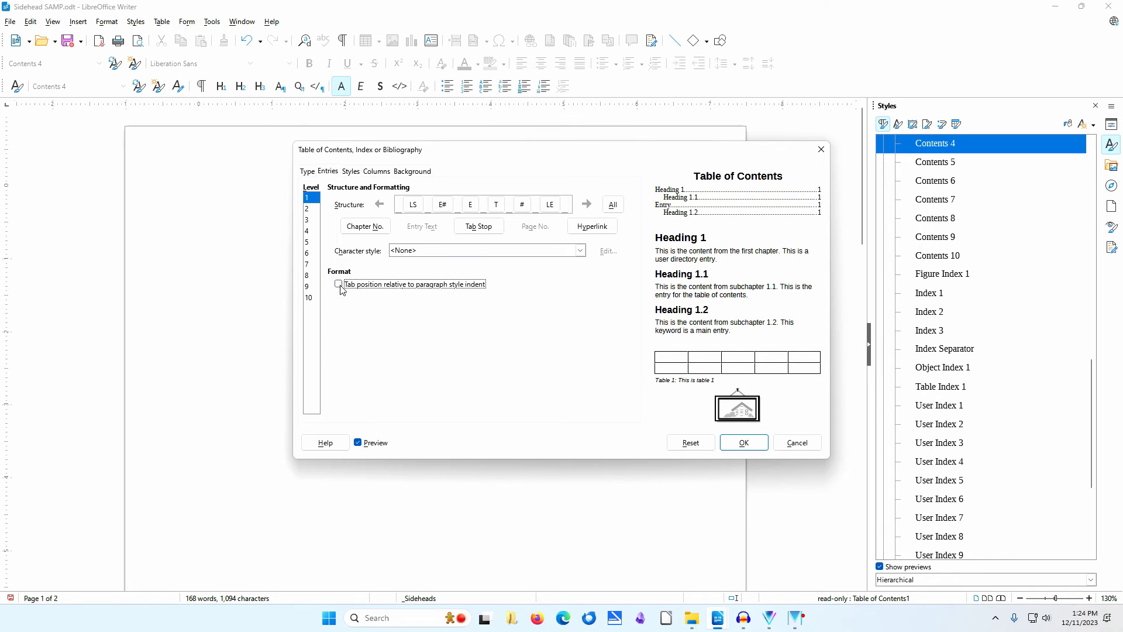
{"action": "left_click", "coordinate": [744, 443]}
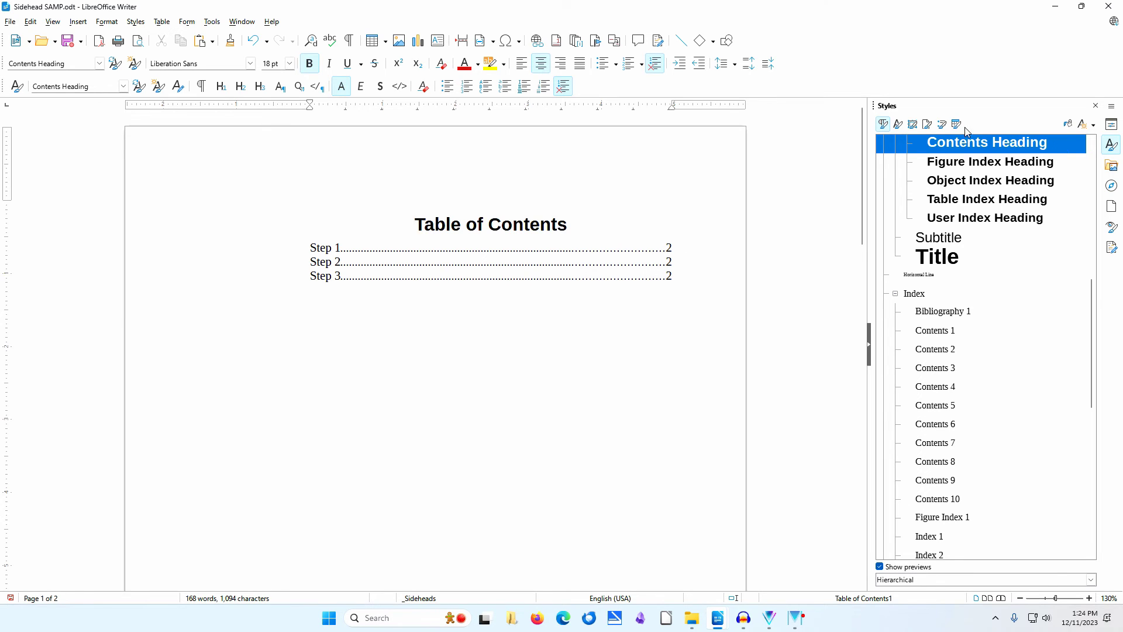
- Create a page style named _TOC with 2" left and right margins and apply it to the table of contents page
{"action": "left_click", "coordinate": [929, 124]}
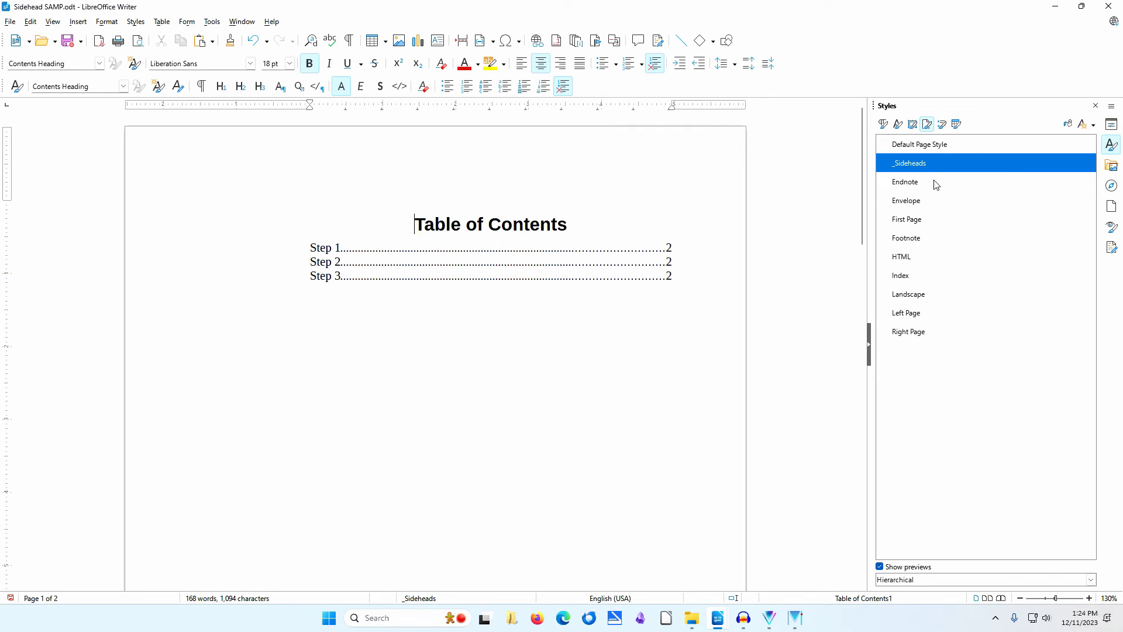
{"action": "right_click", "coordinate": [987, 147]}
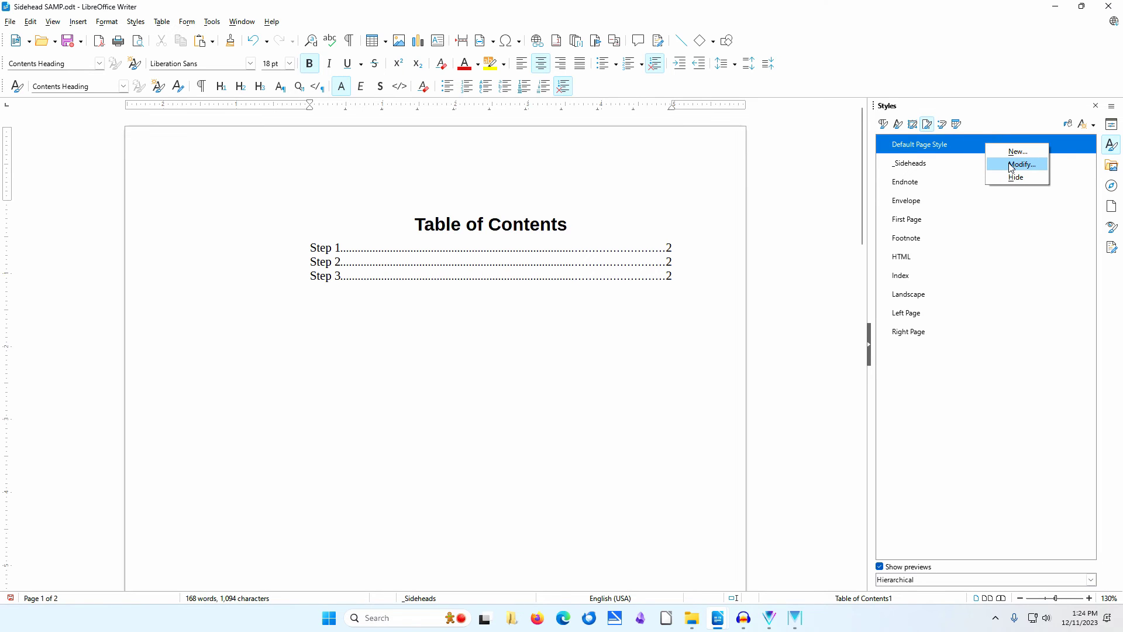
{"action": "left_click", "coordinate": [1012, 151]}
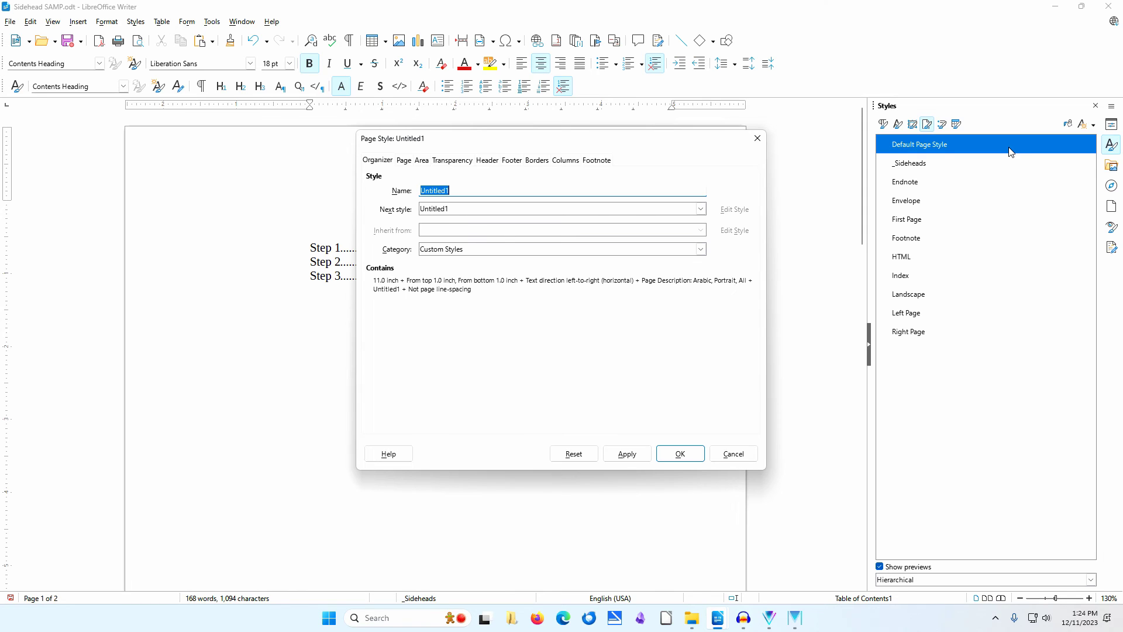
{"action": "type", "text": "_TOC"}
{"action": "left_click", "coordinate": [404, 160]}
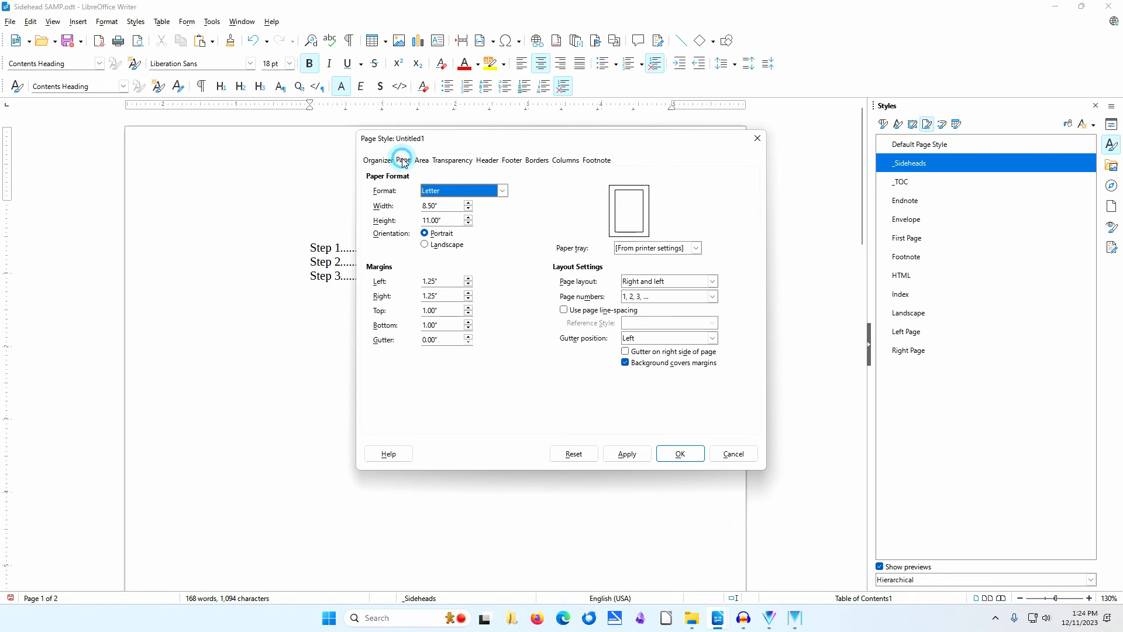
{"action": "double_click", "coordinate": [454, 281]}
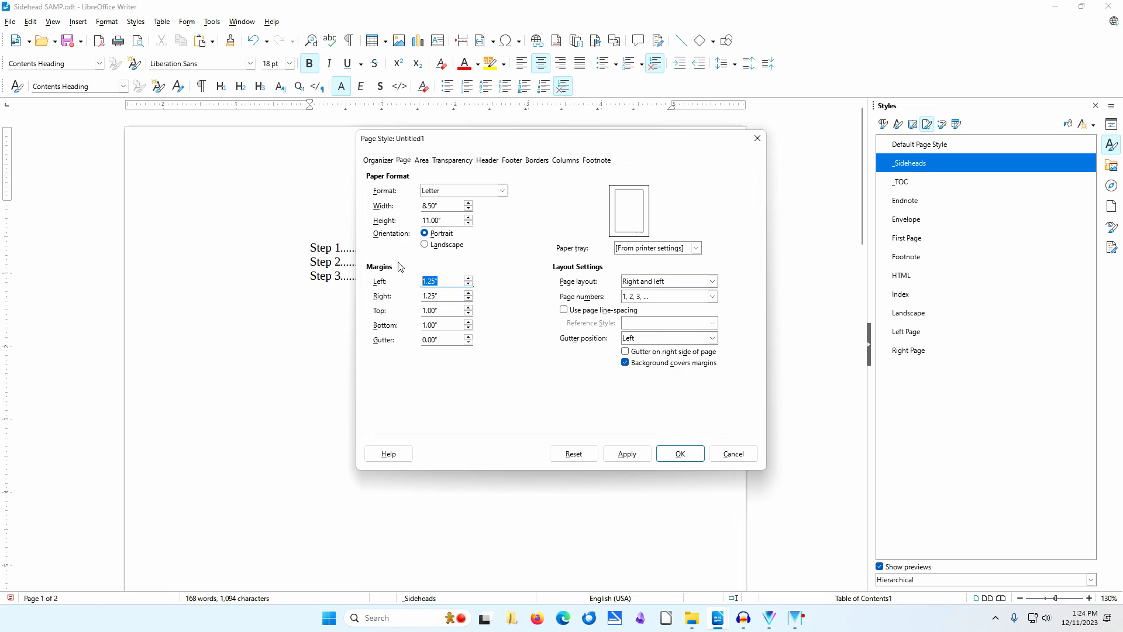
{"action": "type", "text": "2"}
{"action": "key", "text": "Tab"}
{"action": "type", "text": "2"}
{"action": "key", "text": "Tab"}
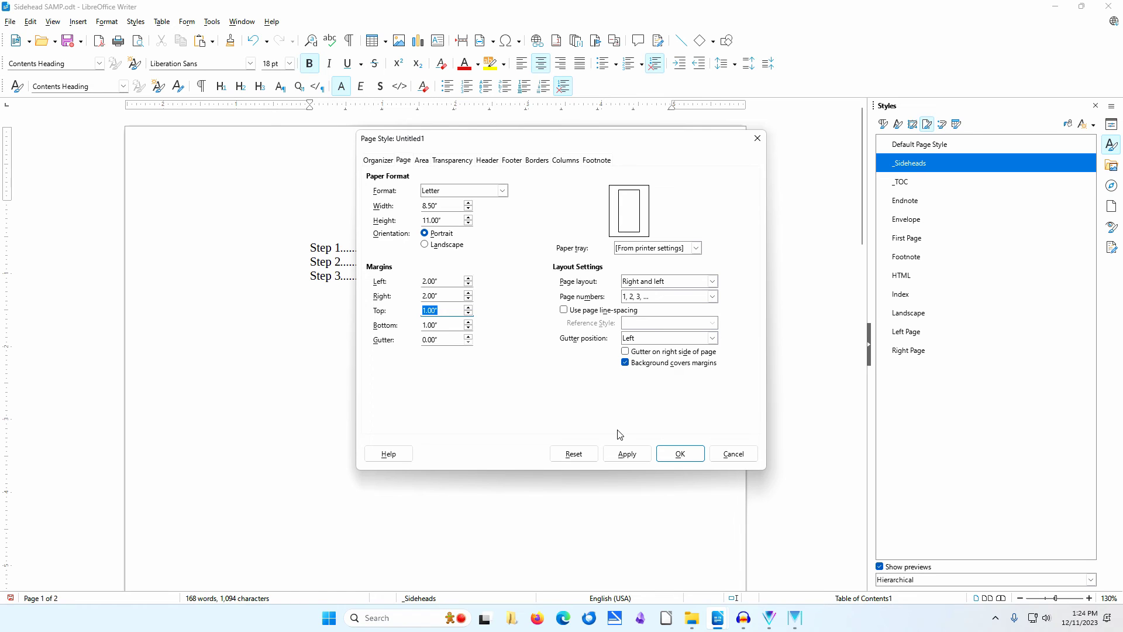
{"action": "left_click", "coordinate": [680, 455]}
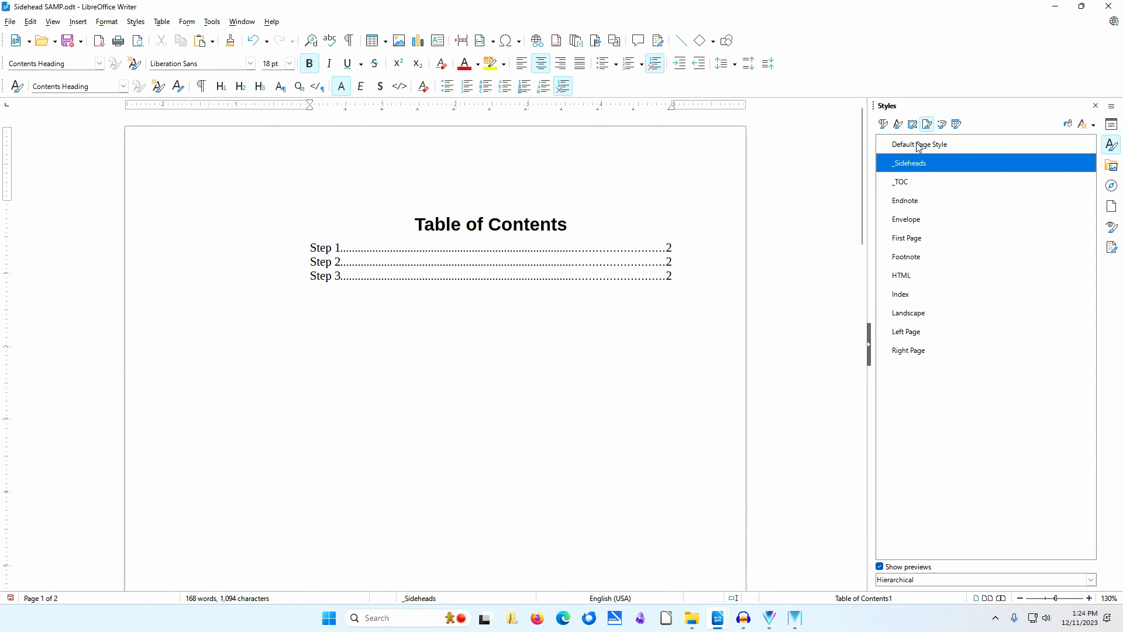
{"action": "double_click", "coordinate": [906, 182]}
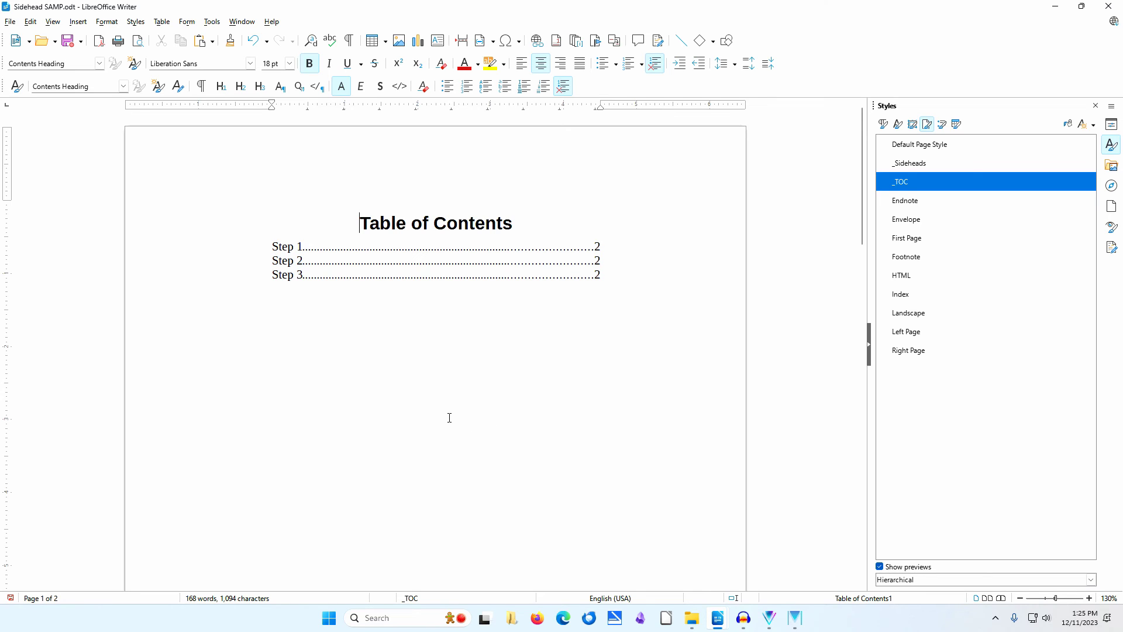
- Delete the page break before the first body paragraph beside the Step 1 sidehead
{"action": "scroll", "coordinate": [450, 416], "scroll_direction": "down", "scroll_amount": 10}
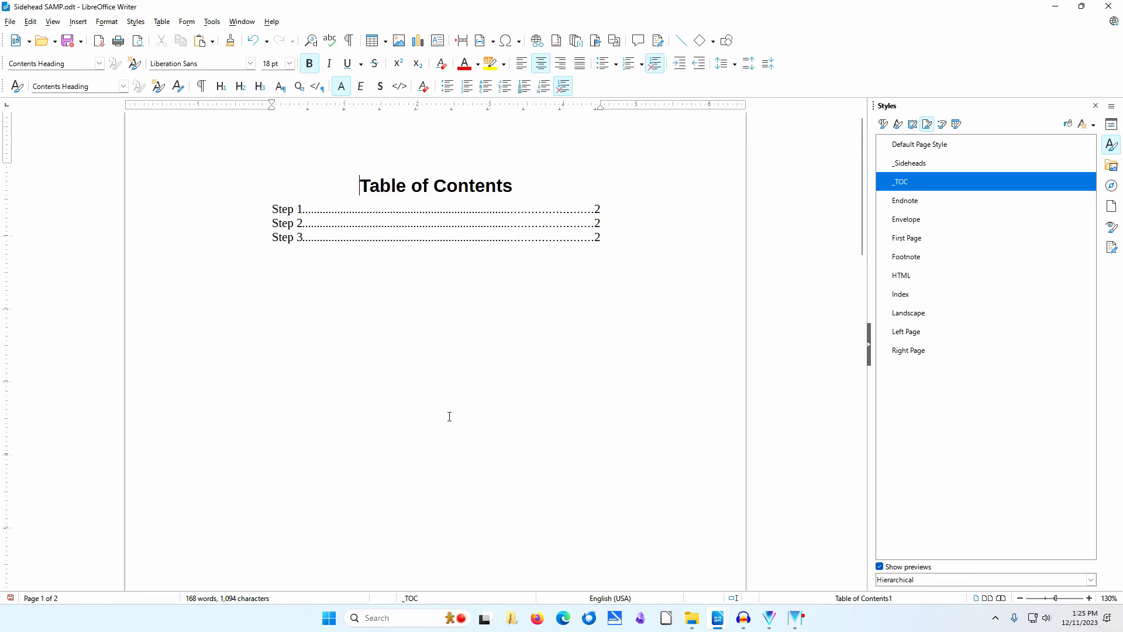
{"action": "scroll", "coordinate": [450, 414], "scroll_direction": "down", "scroll_amount": 5}
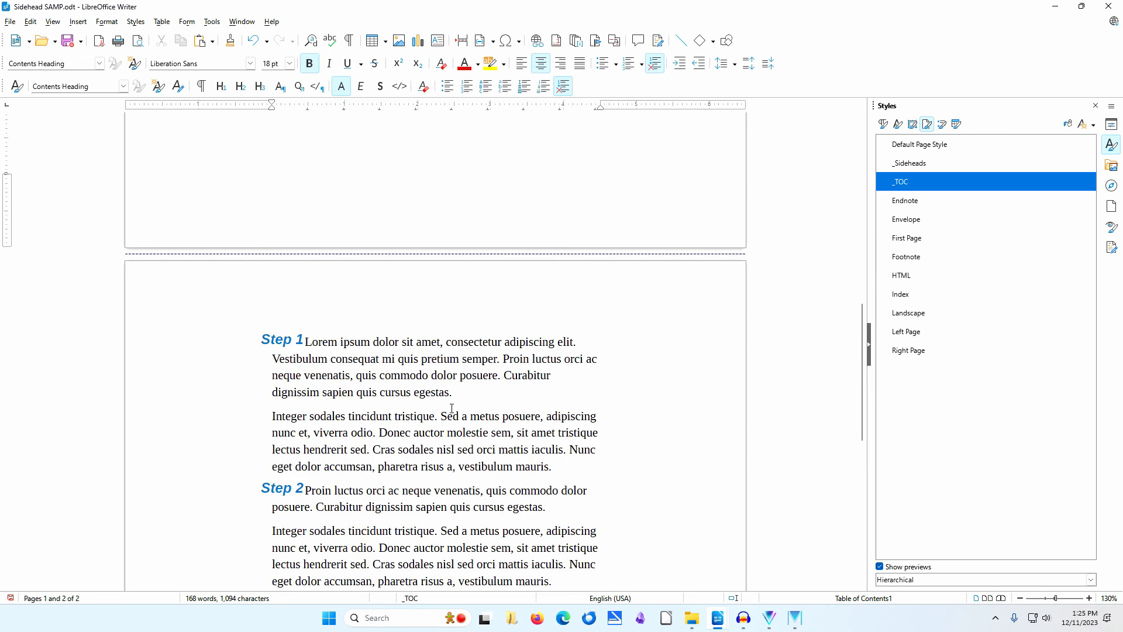
{"action": "scroll", "coordinate": [452, 408], "scroll_direction": "down", "scroll_amount": 3}
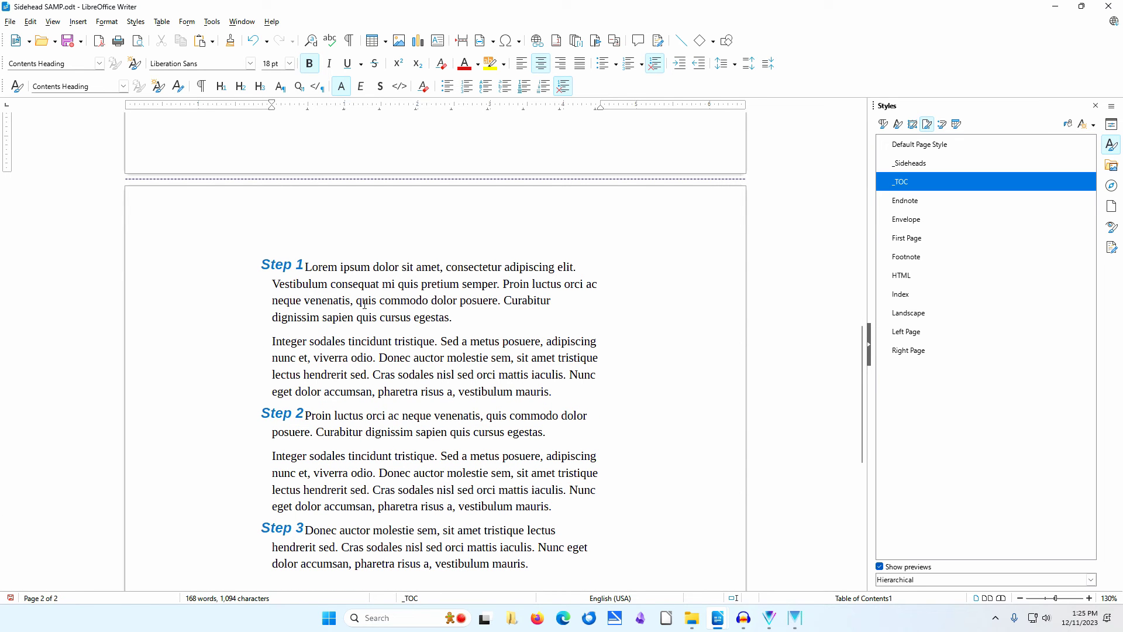
{"action": "left_click", "coordinate": [342, 283]}
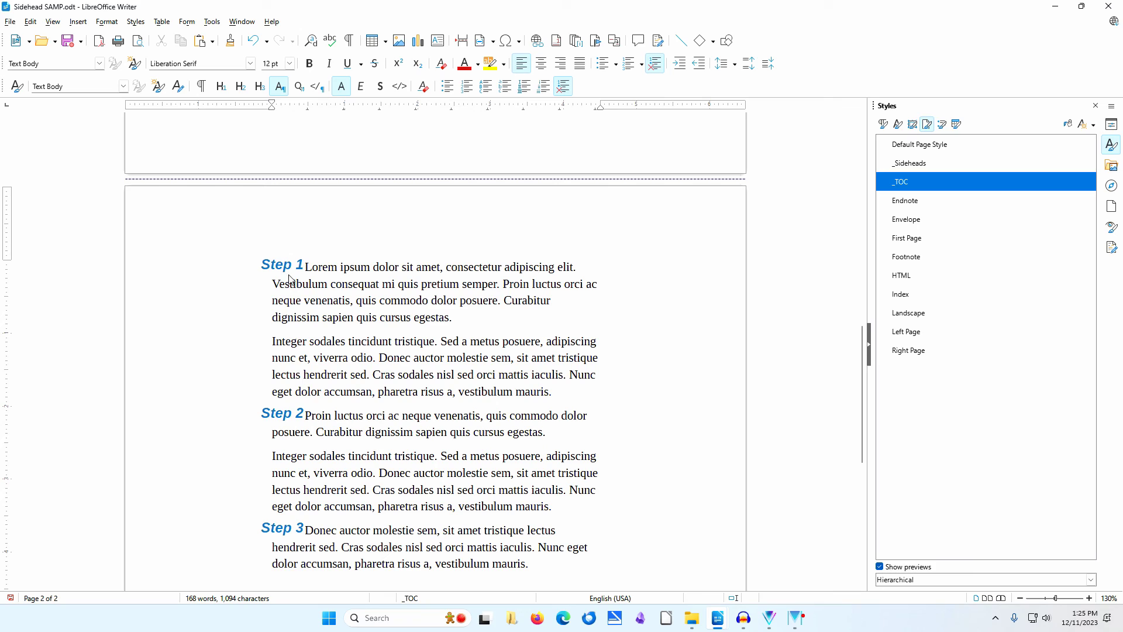
{"action": "left_click", "coordinate": [308, 264]}
{"action": "key", "text": "BackSpace"}
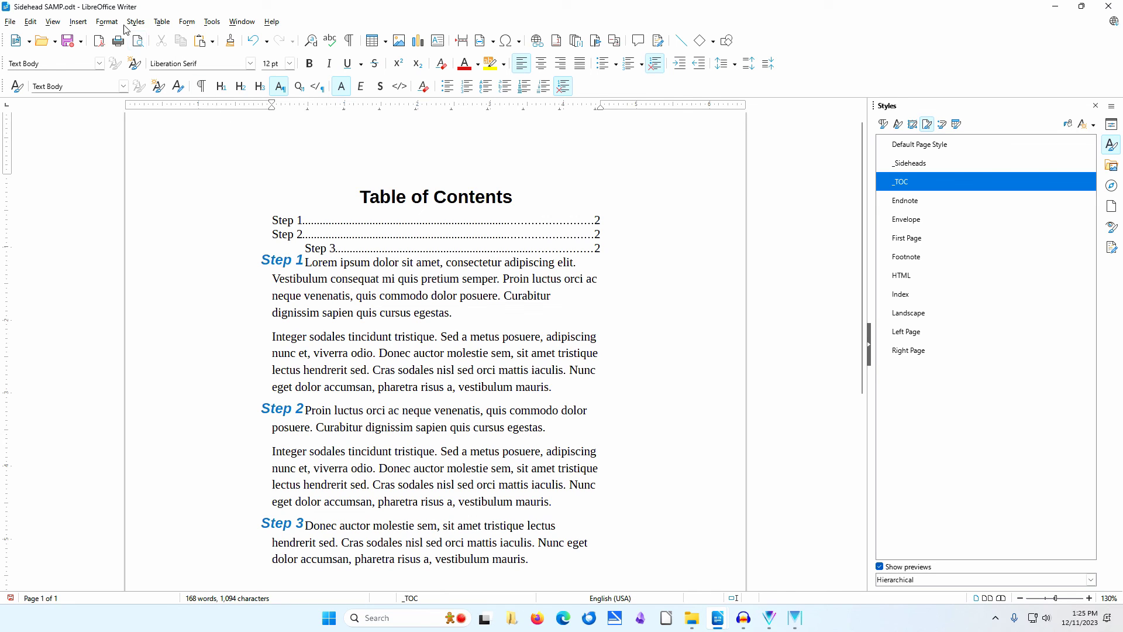
- Insert a page break with the _Sideheads page style before the Step 1 paragraph and show the document in print preview
{"action": "left_click", "coordinate": [82, 24]}
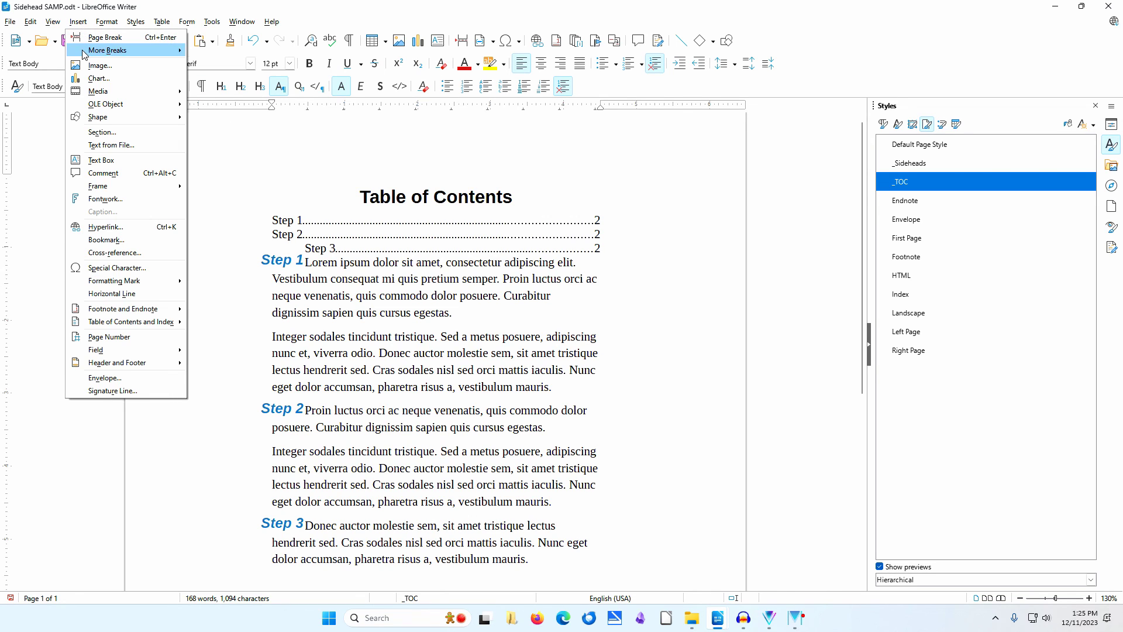
{"action": "mouse_move", "coordinate": [89, 51]}
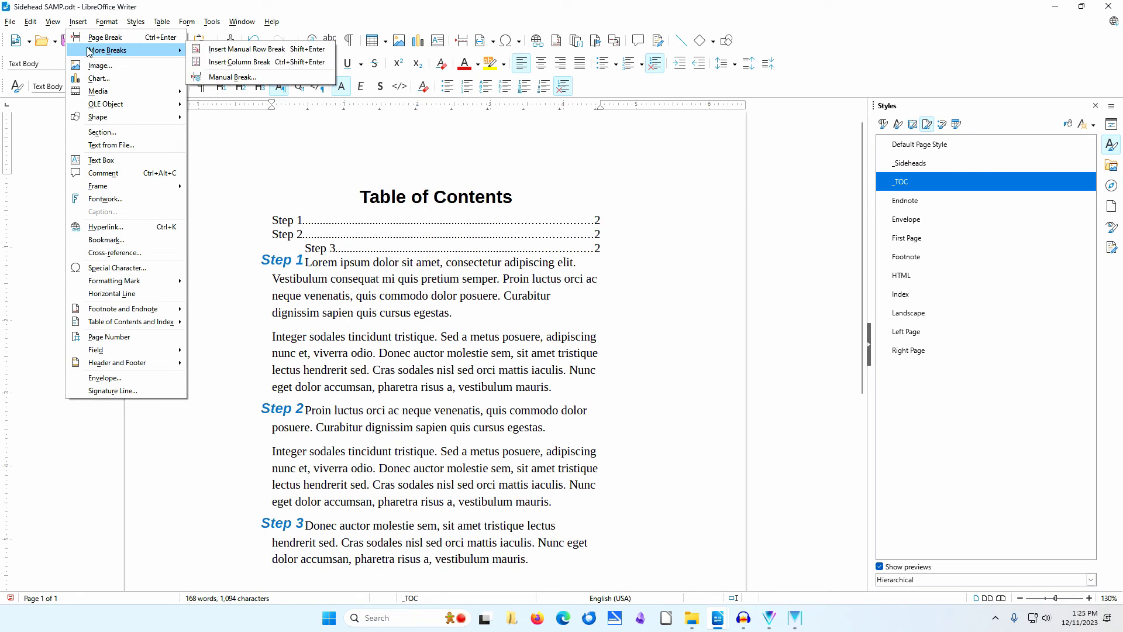
{"action": "left_click", "coordinate": [311, 76]}
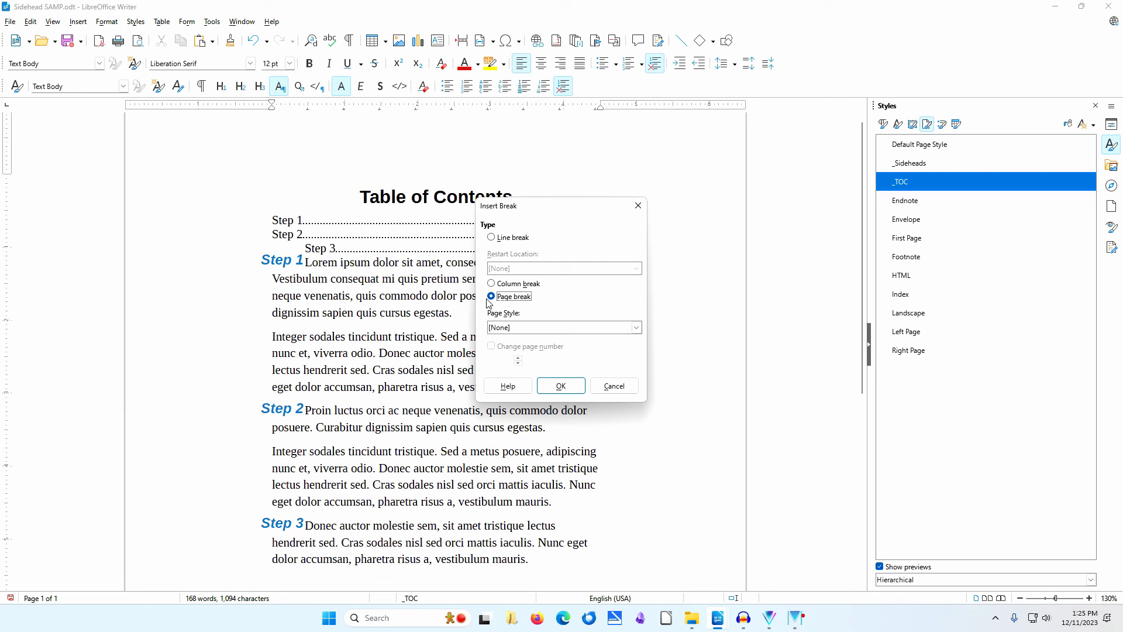
{"action": "left_click", "coordinate": [637, 327]}
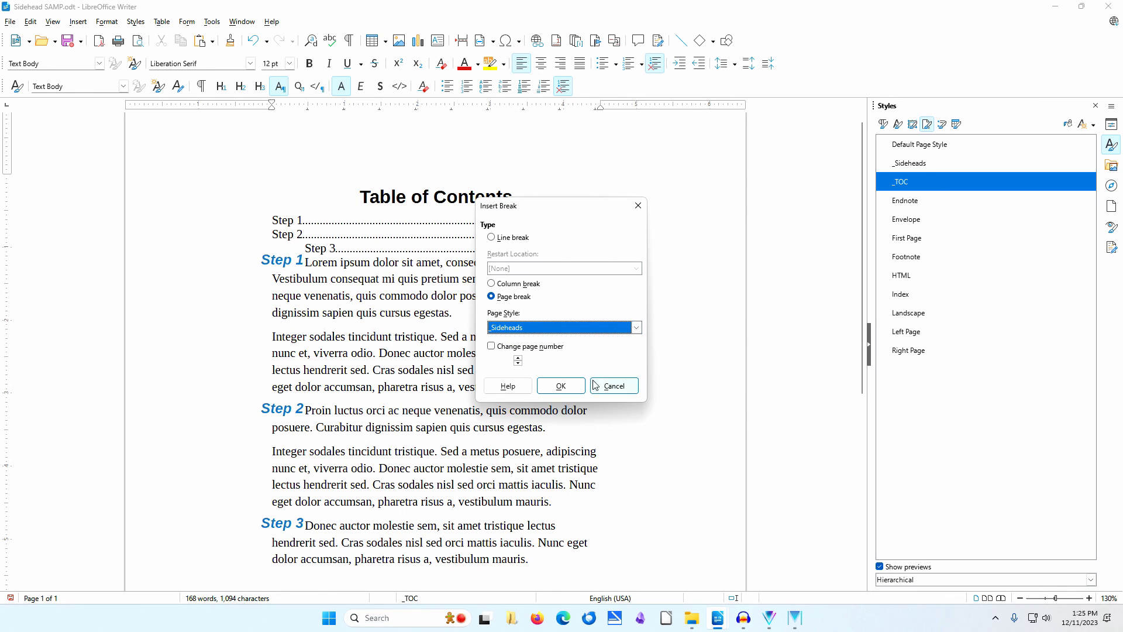
{"action": "left_click", "coordinate": [560, 385]}
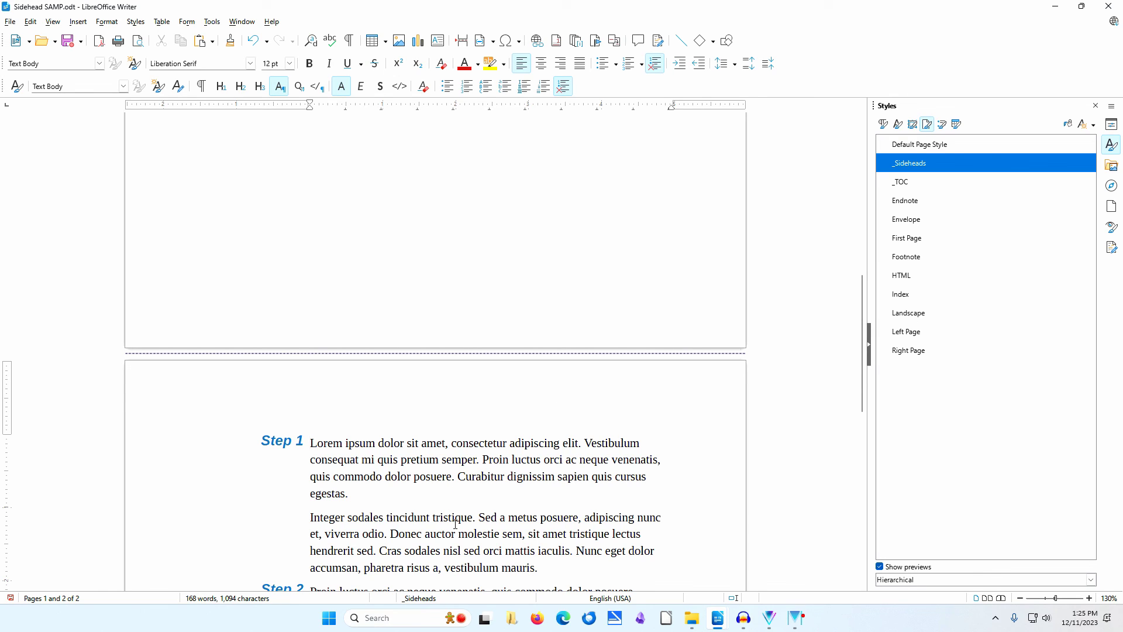
{"action": "left_click", "coordinate": [136, 43]}
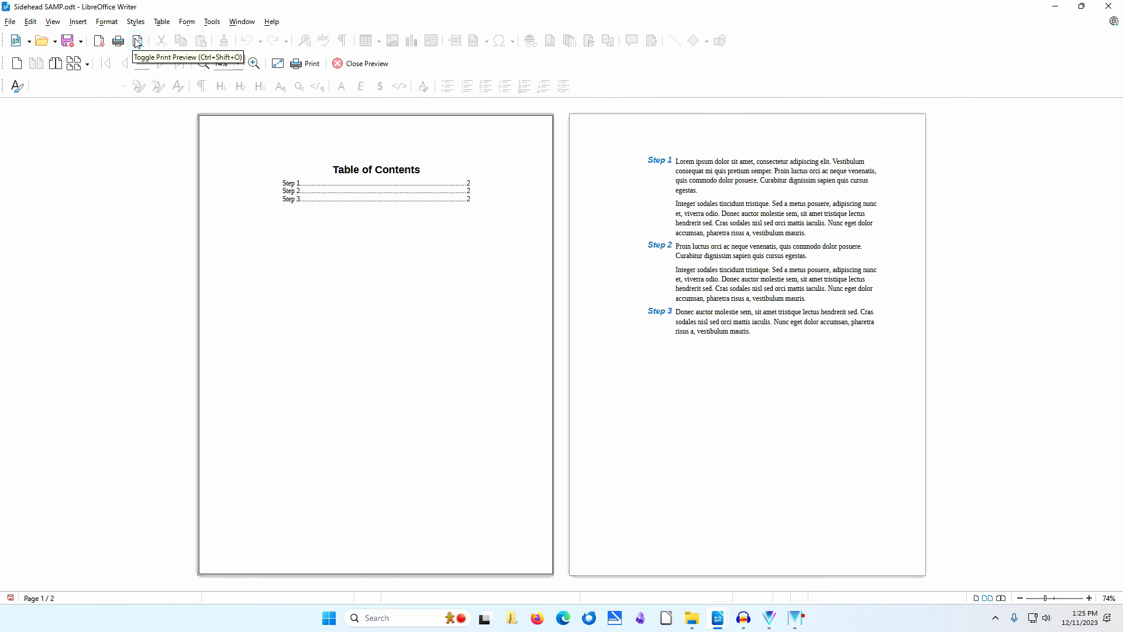